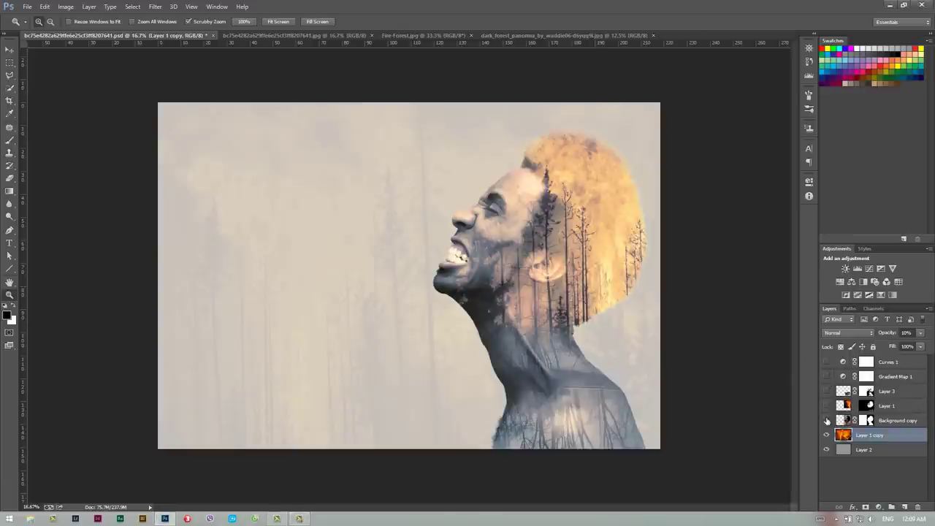
# Step: Hide the toning and overlay layers to compare, then turn them back on
pyautogui.moveTo(826, 361)
pyautogui.mouseDown()
pyautogui.moveTo(825, 405)
pyautogui.moveTo(826, 361)
pyautogui.mouseUp()
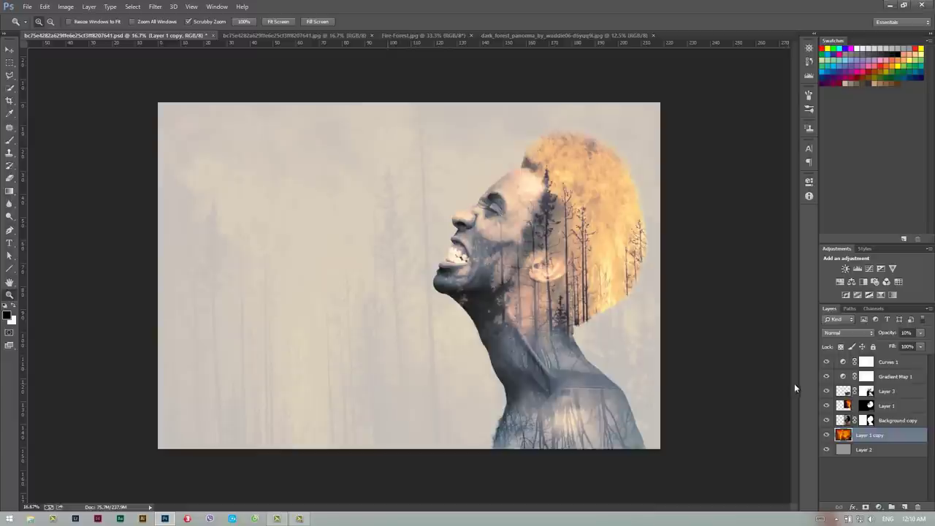
pyautogui.click(866, 406)
pyautogui.moveTo(826, 361); pyautogui.dragTo(826, 391)
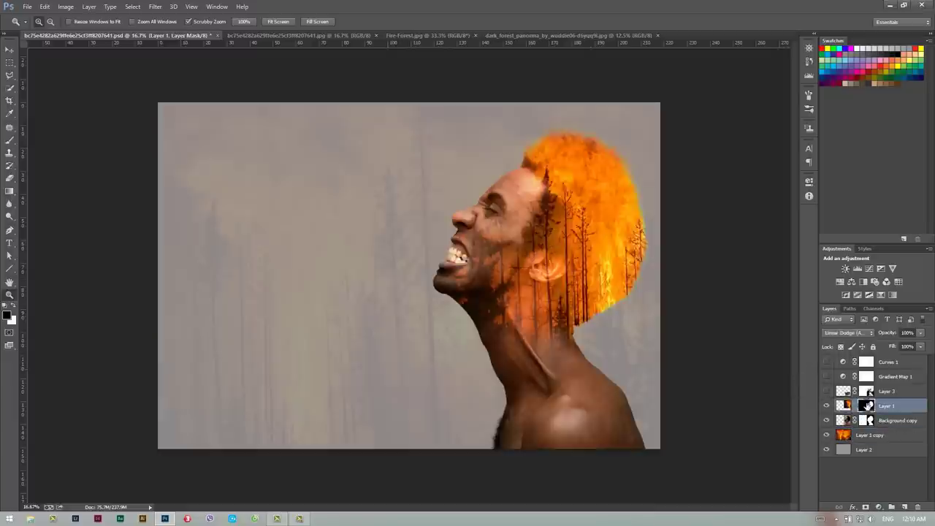
pyautogui.click(868, 406)
pyautogui.moveTo(826, 362); pyautogui.dragTo(827, 387)
pyautogui.click(826, 390)
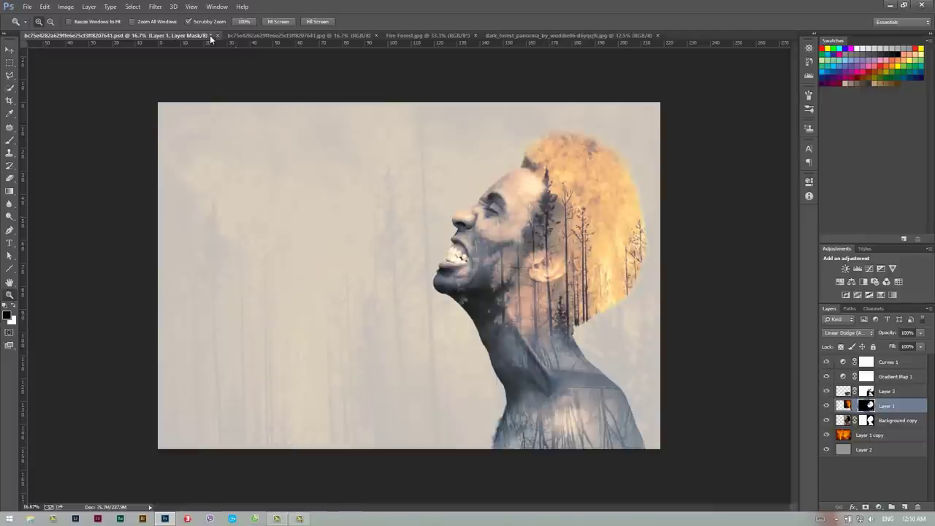
# Step: Close the composite PSD with changes saved and return to the portrait .jpg
pyautogui.click(211, 35)
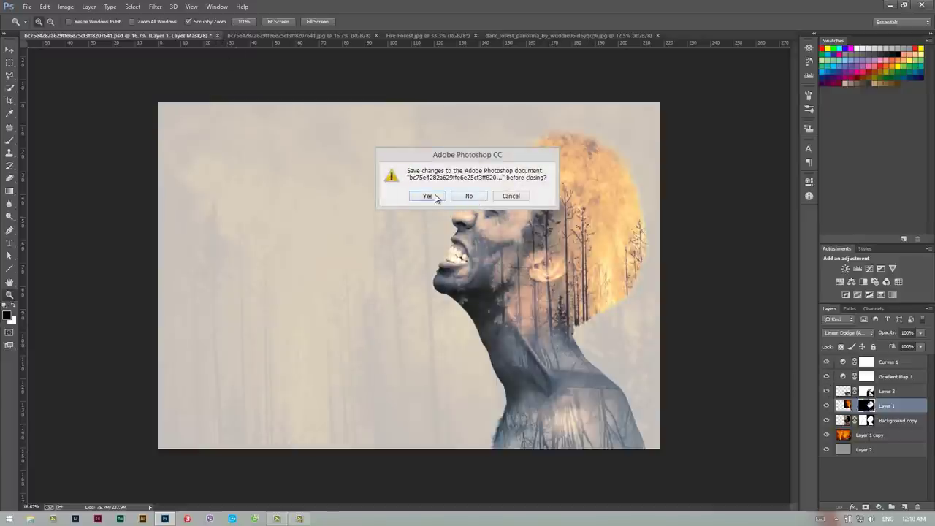
pyautogui.click(438, 199)
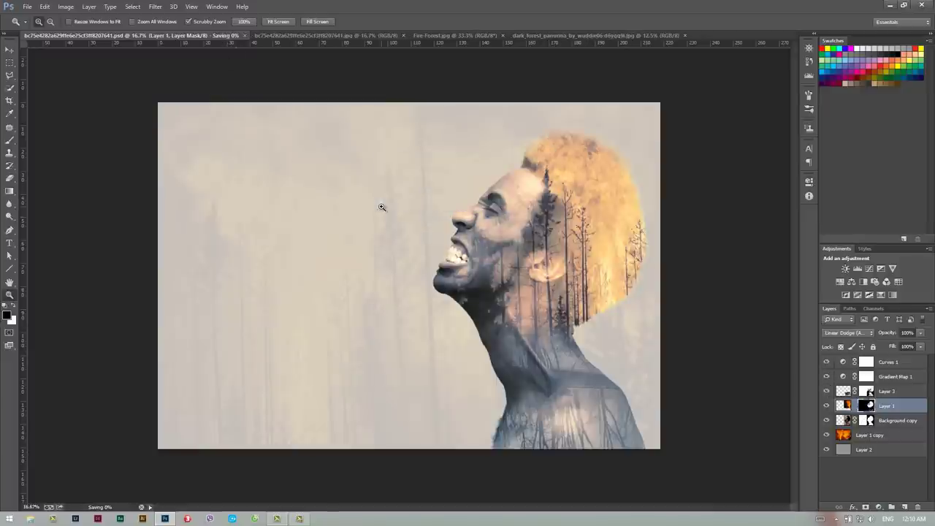
pyautogui.click(284, 35)
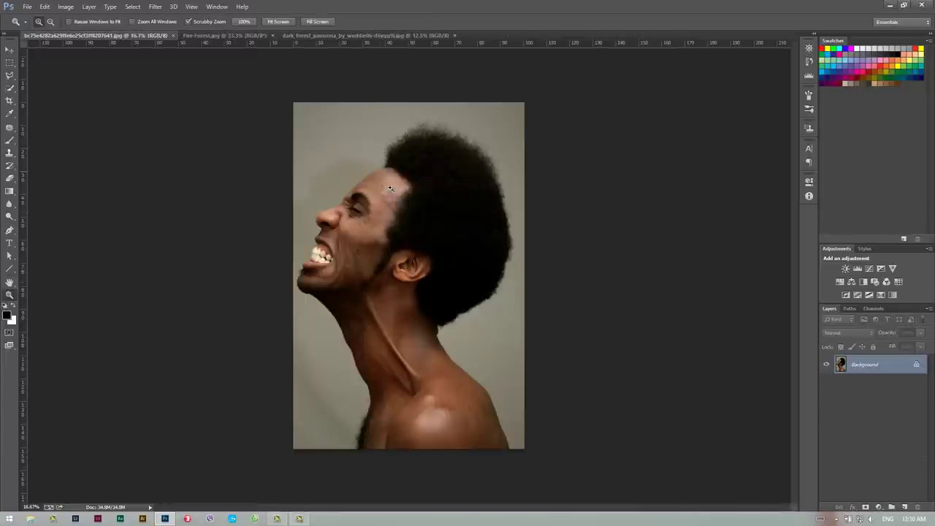
# Step: Quick-select the man's hair, head, neck and shoulders, tidying the edge at the mouth
pyautogui.click(10, 89)
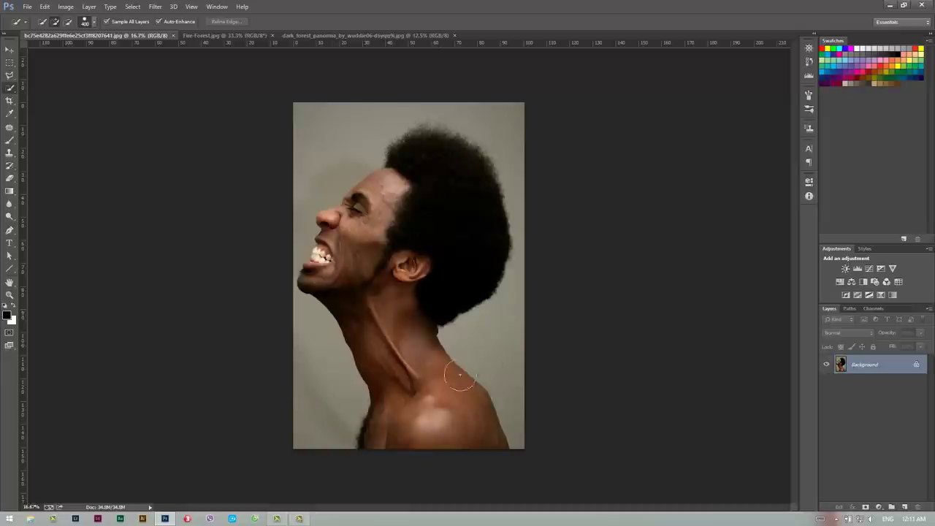
pyautogui.moveTo(425, 188); pyautogui.dragTo(387, 273)
pyautogui.rightClick(10, 88)
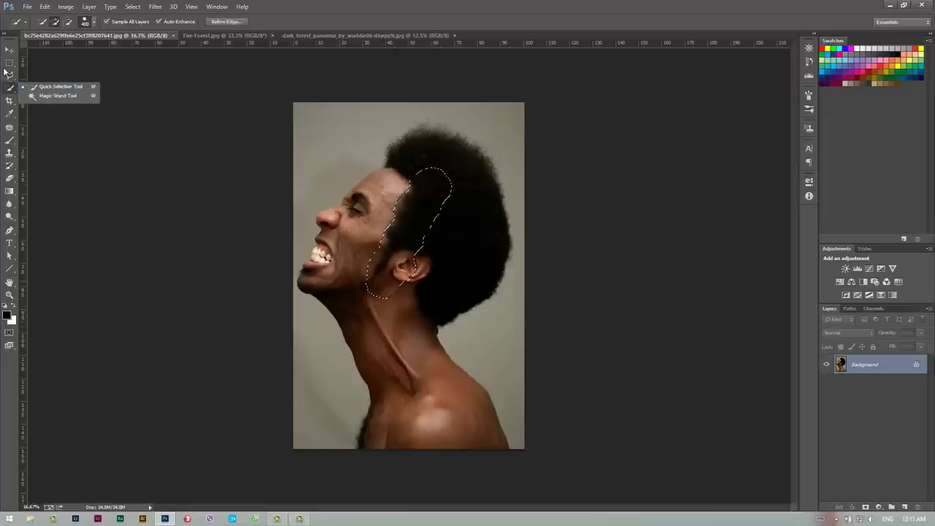
pyautogui.click(448, 196)
pyautogui.moveTo(477, 217); pyautogui.dragTo(428, 431)
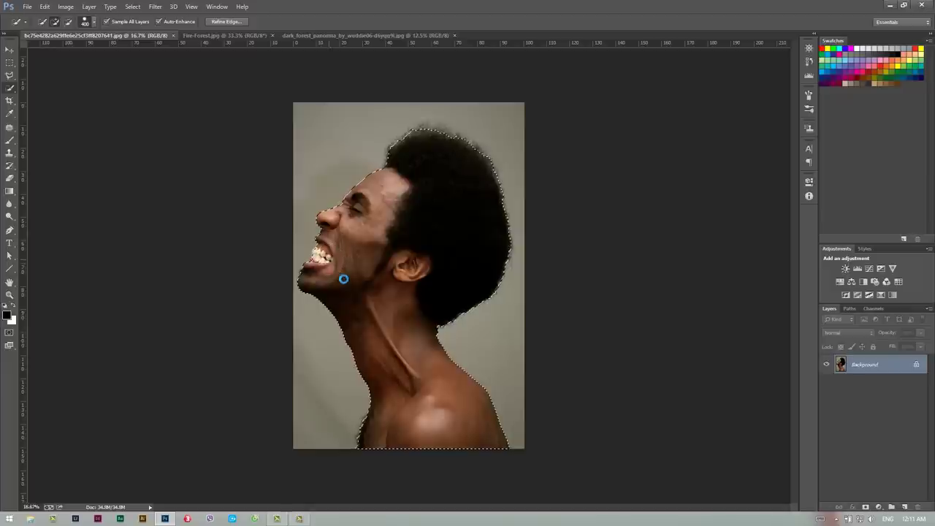
pyautogui.moveTo(342, 275); pyautogui.dragTo(323, 259)
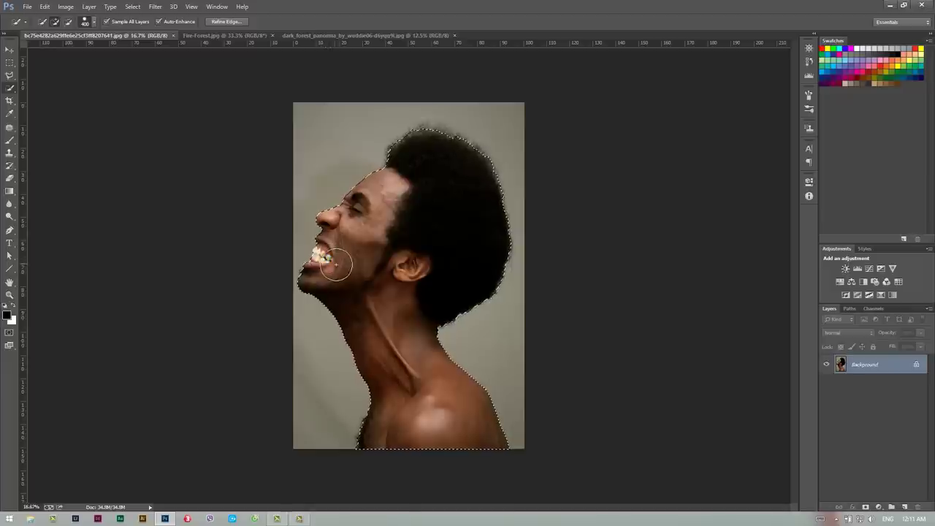
# Step: In Refine Edge, paint the hair outline with a size 159 brush and enable Decontaminate Colors
pyautogui.click(226, 22)
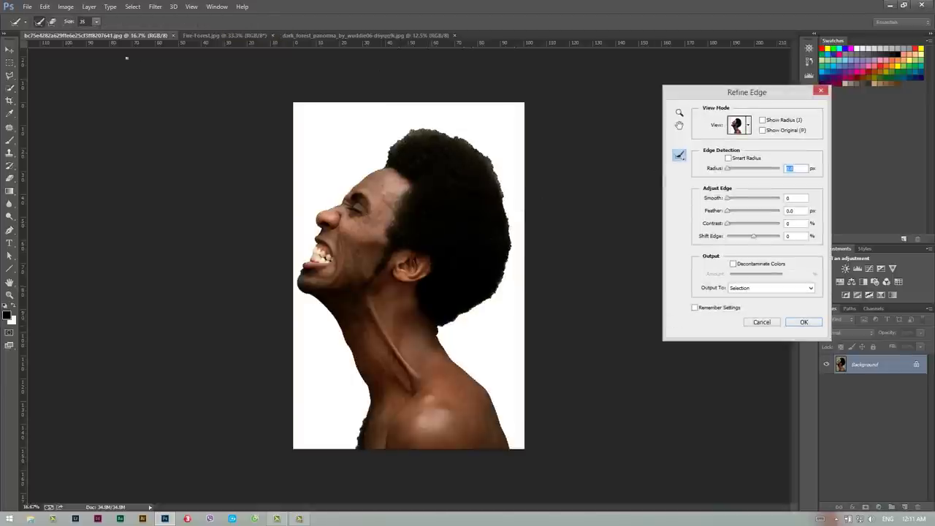
pyautogui.click(84, 21)
pyautogui.write('100')
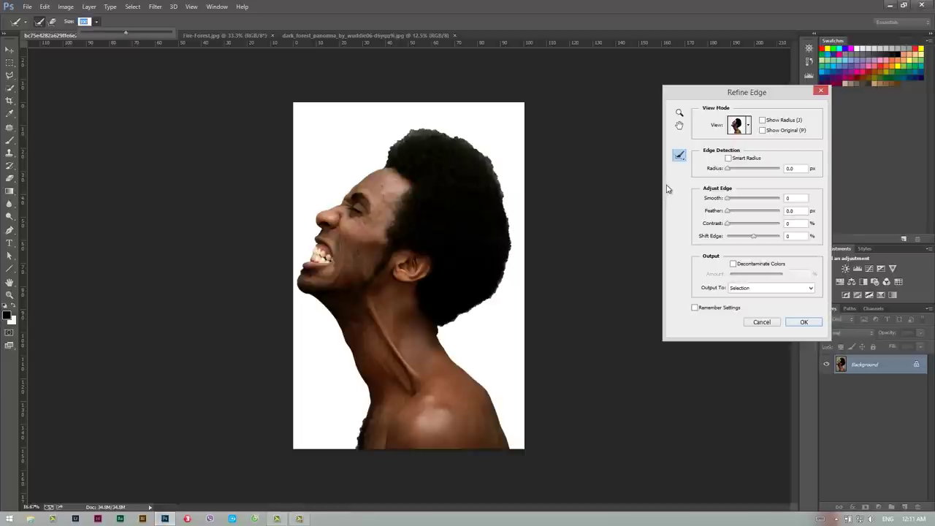
pyautogui.click(98, 22)
pyautogui.moveTo(111, 35); pyautogui.dragTo(113, 35)
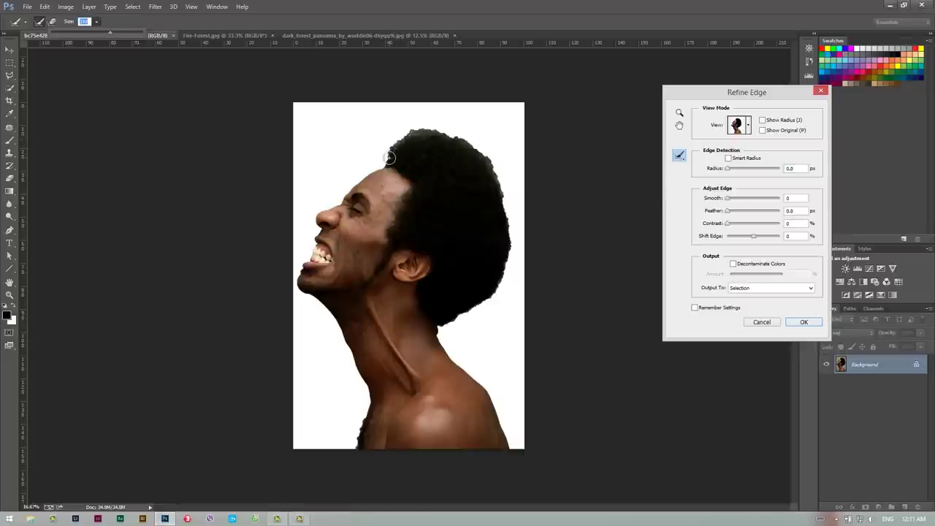
pyautogui.moveTo(392, 157)
pyautogui.mouseDown()
pyautogui.moveTo(422, 128)
pyautogui.moveTo(490, 156)
pyautogui.moveTo(500, 202)
pyautogui.mouseUp()
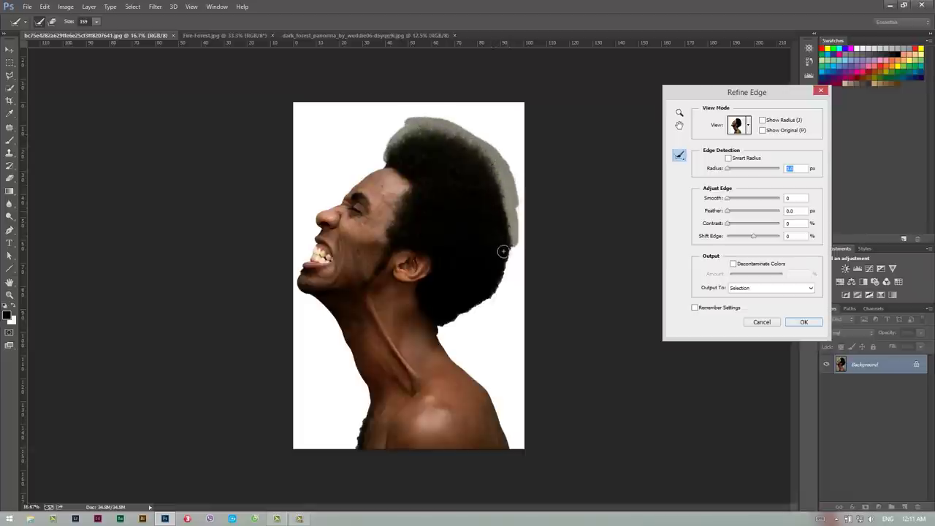
pyautogui.moveTo(499, 202)
pyautogui.mouseDown()
pyautogui.moveTo(501, 276)
pyautogui.moveTo(461, 312)
pyautogui.mouseUp()
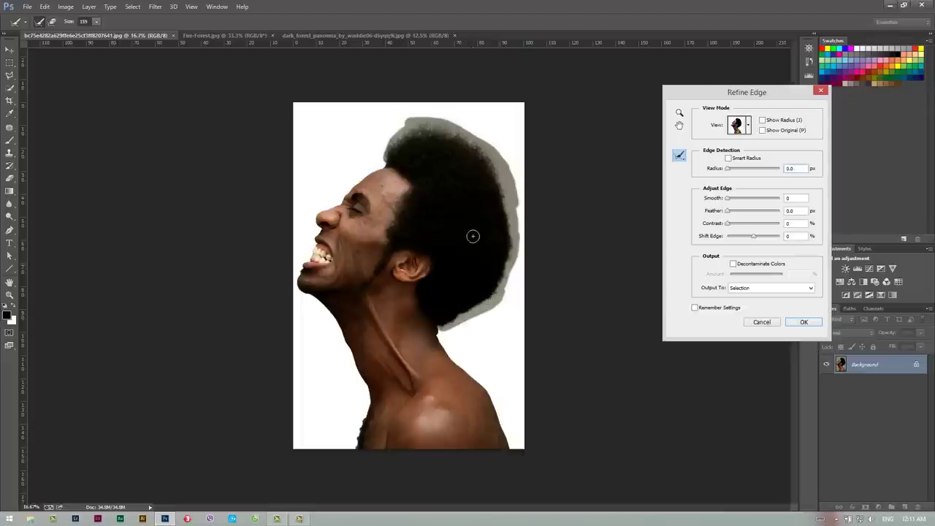
pyautogui.moveTo(461, 311); pyautogui.dragTo(472, 235)
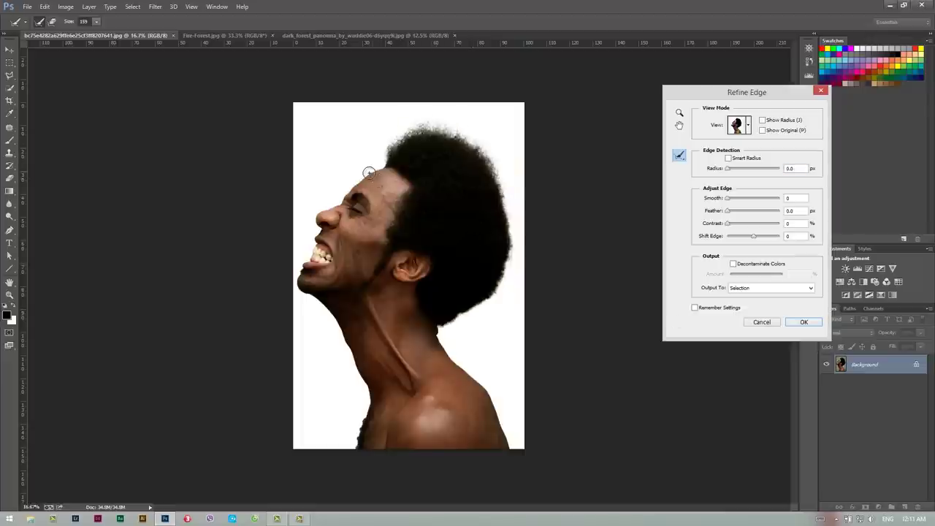
pyautogui.click(745, 264)
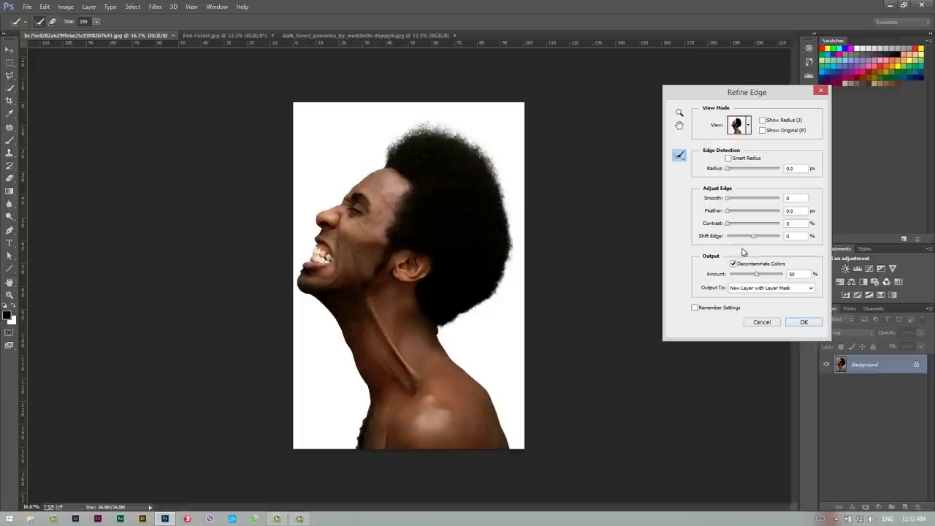
# Step: Set Feather 0.5, Contrast 21 and Smart Radius, and refine the lower-left shoulder edge
pyautogui.moveTo(726, 224); pyautogui.dragTo(730, 224)
pyautogui.click(730, 211)
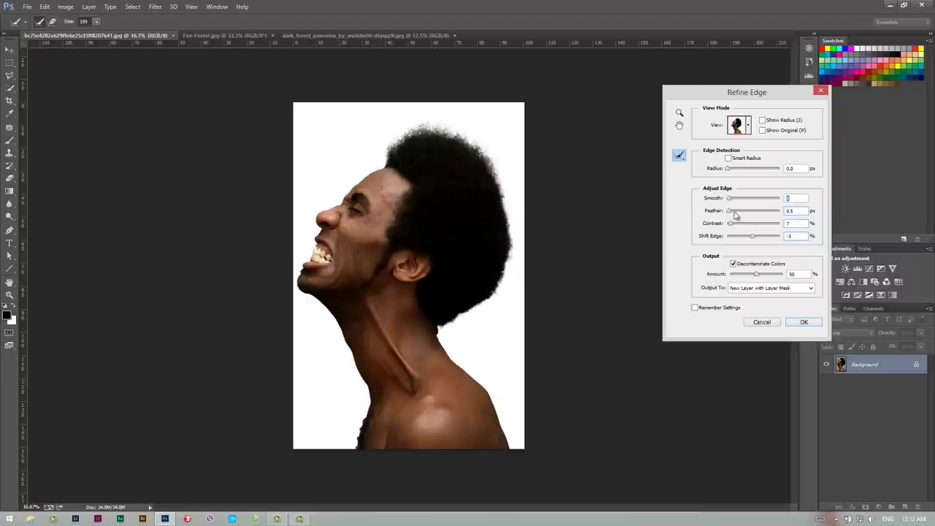
pyautogui.moveTo(731, 225); pyautogui.dragTo(737, 223)
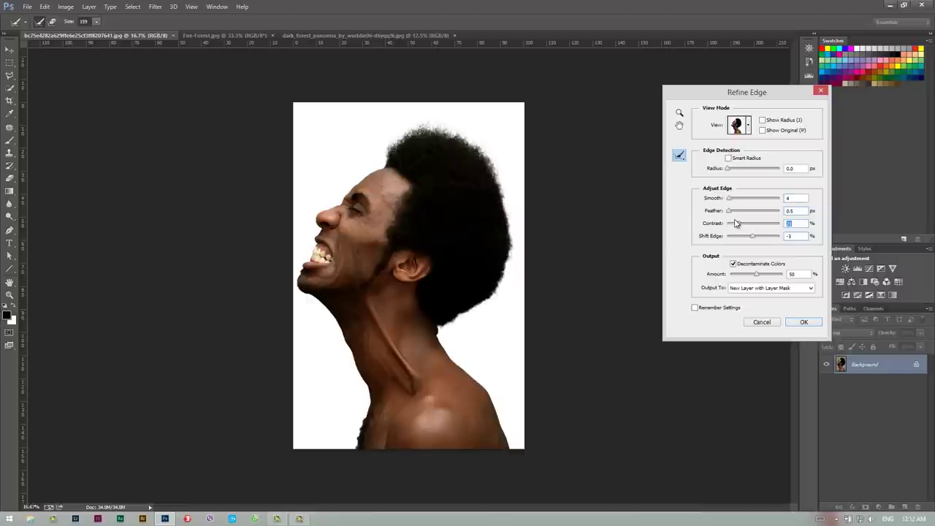
pyautogui.click(728, 158)
pyautogui.moveTo(361, 414); pyautogui.dragTo(354, 450)
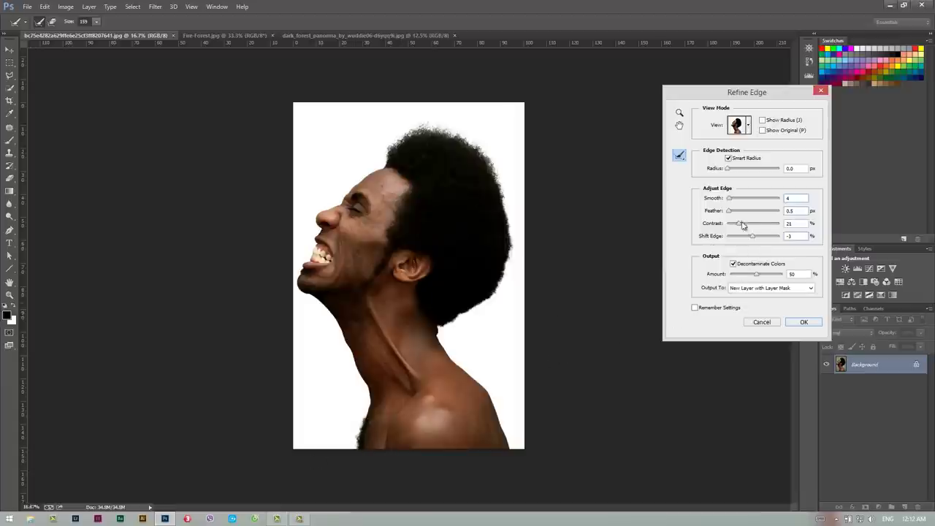
# Step: Keep Decontaminate Colors and New Layer with Layer Mask output, then apply the refinement
pyautogui.click(733, 263)
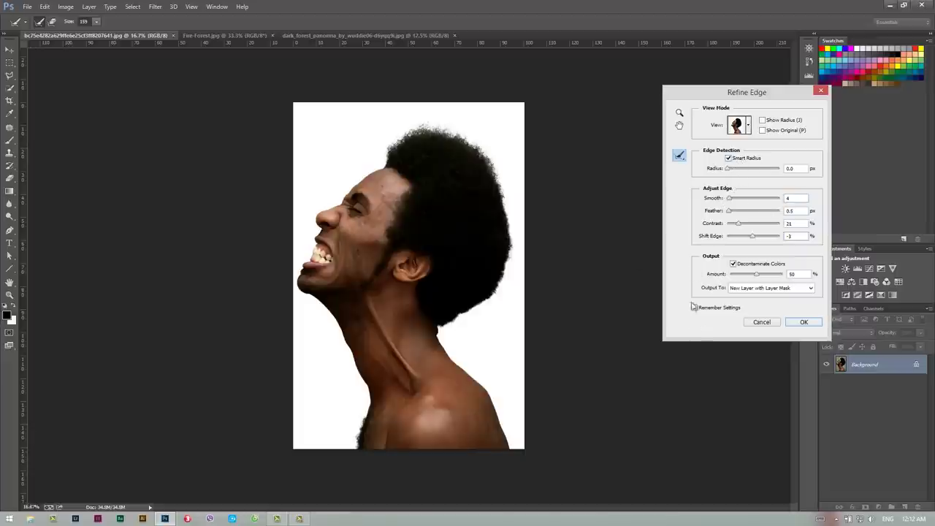
pyautogui.click(680, 157)
pyautogui.click(680, 157)
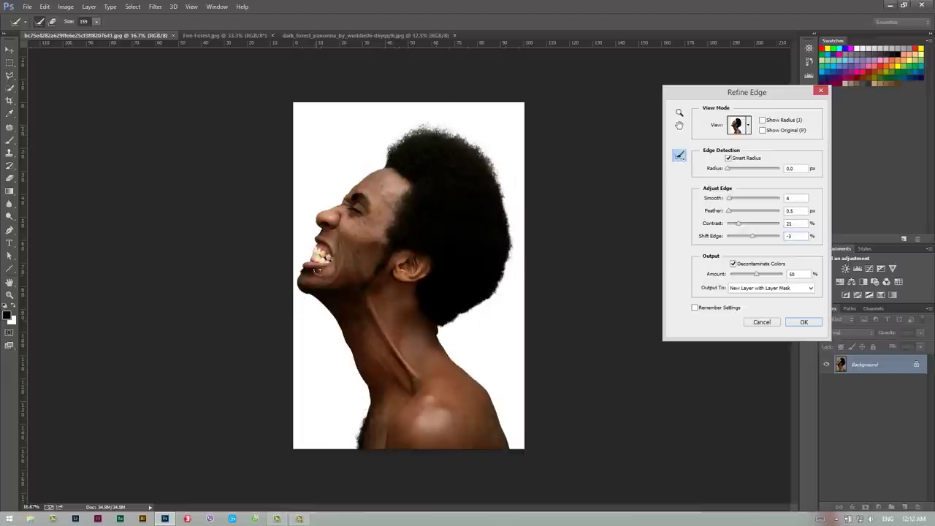
pyautogui.click(798, 295)
pyautogui.click(748, 292)
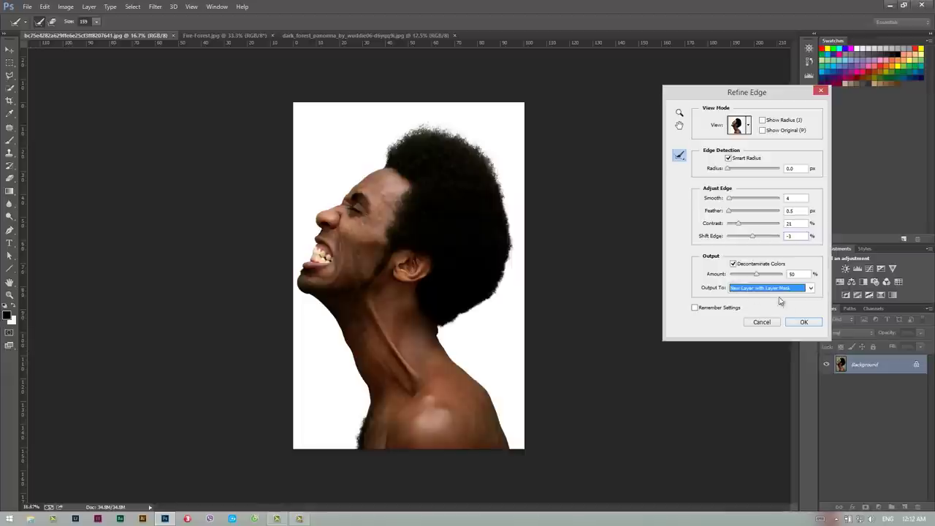
pyautogui.click(801, 322)
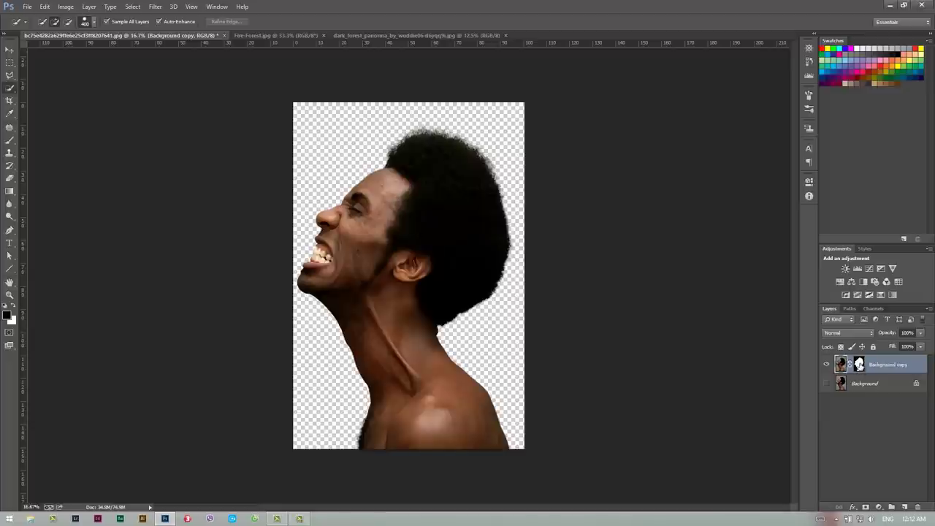
# Step: Create a white A4 300 ppi document and rotate it 90° to landscape
pyautogui.click(27, 6)
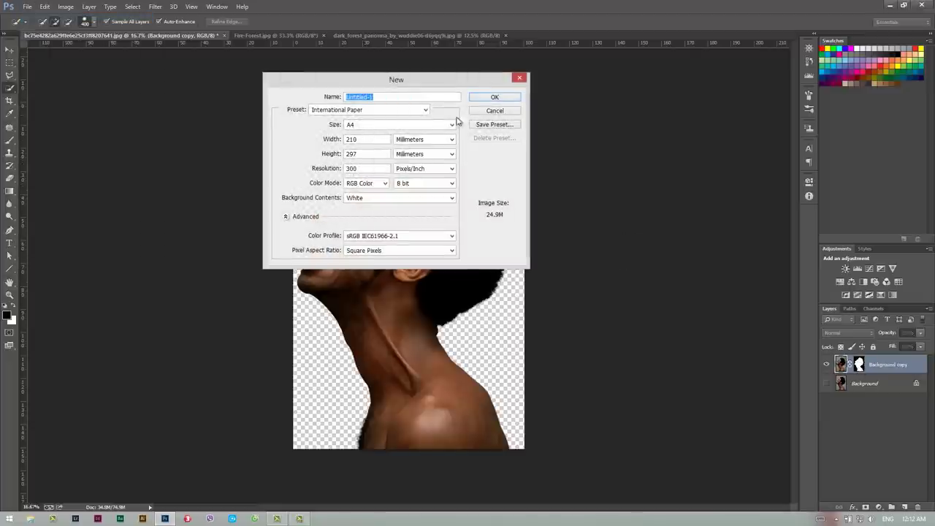
pyautogui.click(494, 97)
pyautogui.click(64, 7)
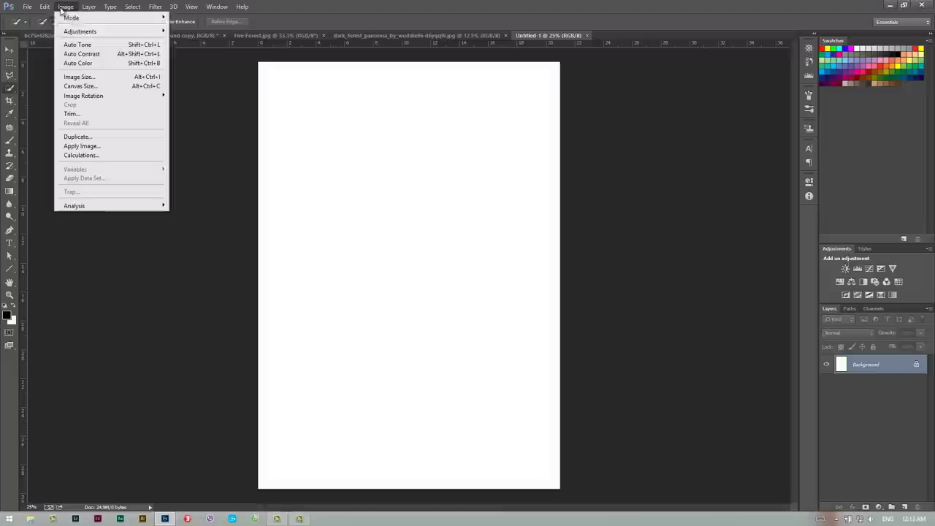
pyautogui.moveTo(84, 96)
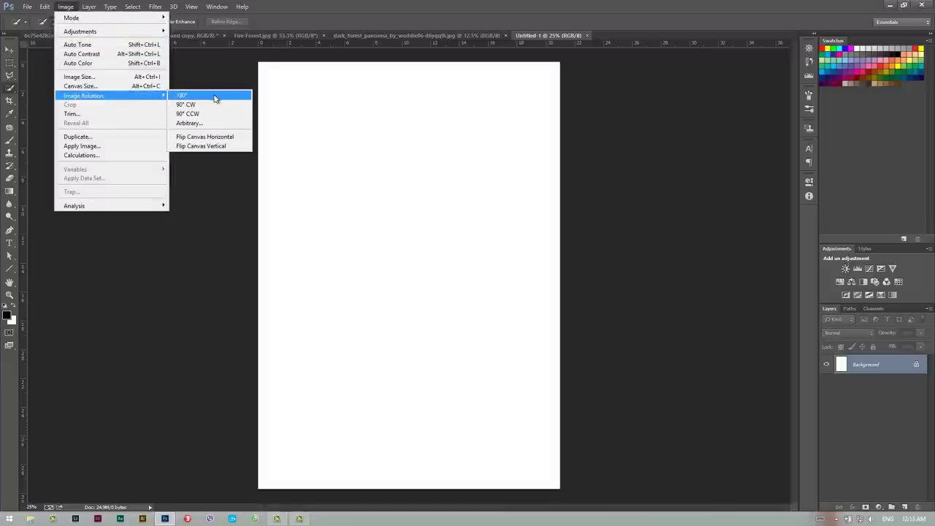
pyautogui.click(217, 105)
# Step: Drag the cut-out portrait into the landscape Untitled-1 document
pyautogui.click(121, 35)
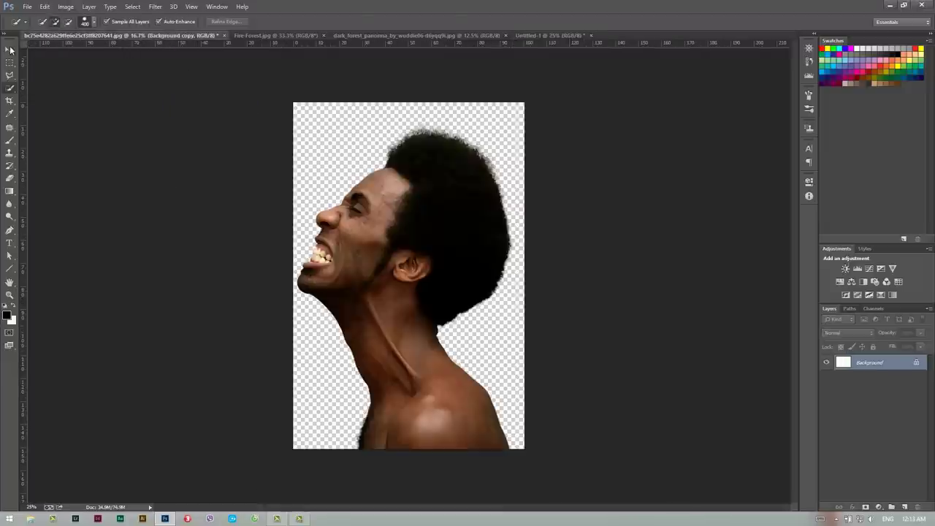
pyautogui.click(10, 50)
pyautogui.moveTo(423, 236)
pyautogui.mouseDown()
pyautogui.moveTo(506, 224)
pyautogui.moveTo(501, 279)
pyautogui.mouseUp()
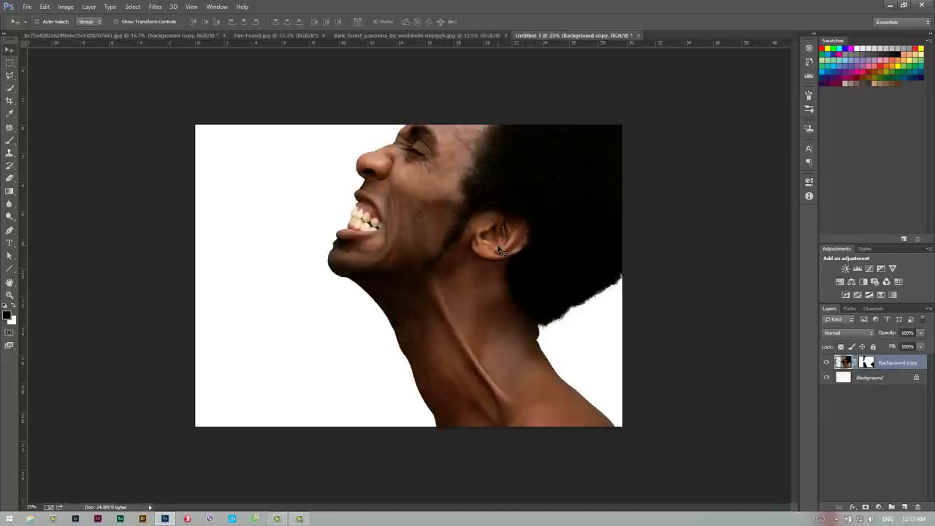
# Step: Free Transform the portrait so it fills the canvas's right side top to bottom
pyautogui.hotkey('ctrl', 't')
pyautogui.moveTo(532, 149); pyautogui.dragTo(501, 246)
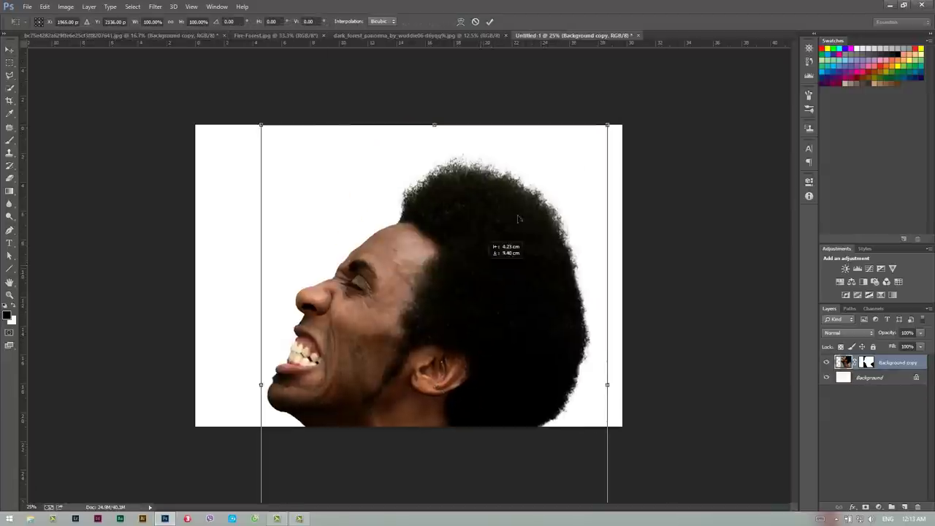
pyautogui.moveTo(607, 119); pyautogui.dragTo(468, 387)
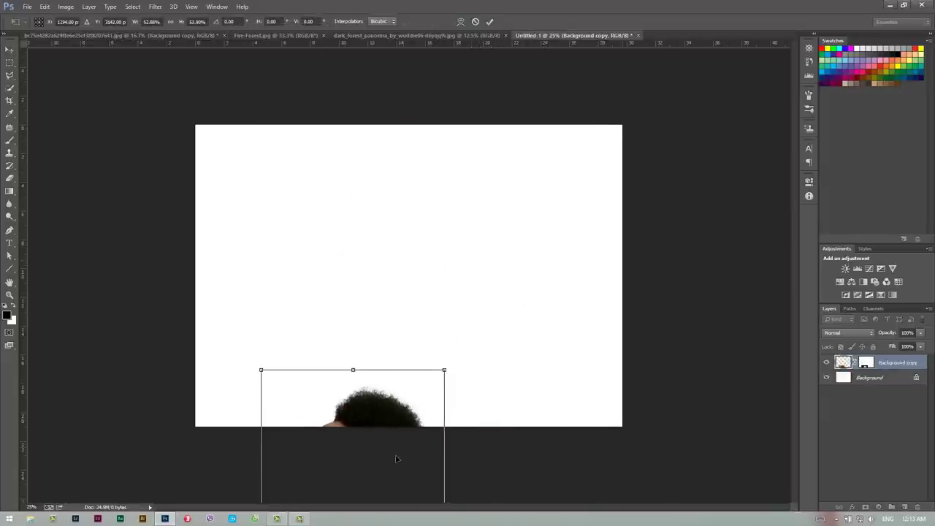
pyautogui.moveTo(398, 420); pyautogui.dragTo(478, 193)
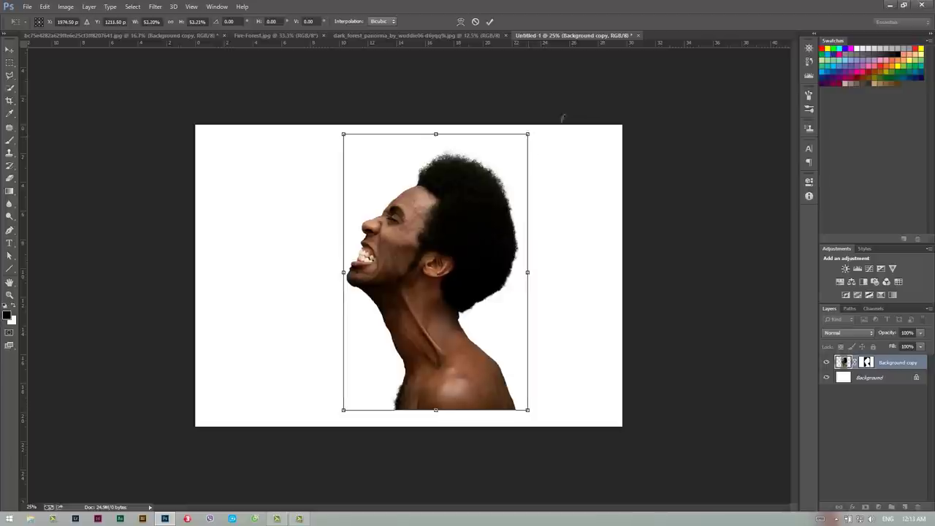
pyautogui.moveTo(529, 143); pyautogui.dragTo(552, 104)
pyautogui.moveTo(513, 224); pyautogui.dragTo(550, 266)
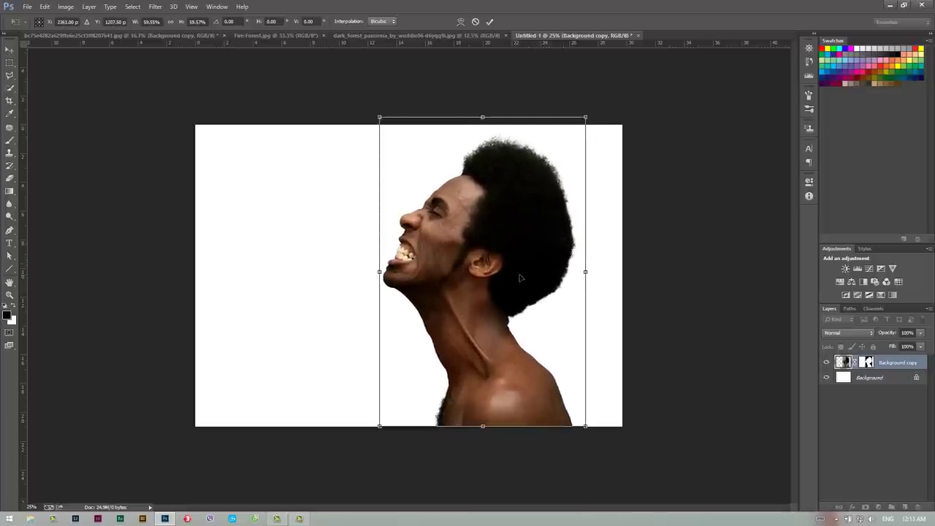
pyautogui.moveTo(520, 278); pyautogui.dragTo(544, 271)
pyautogui.press('Return')
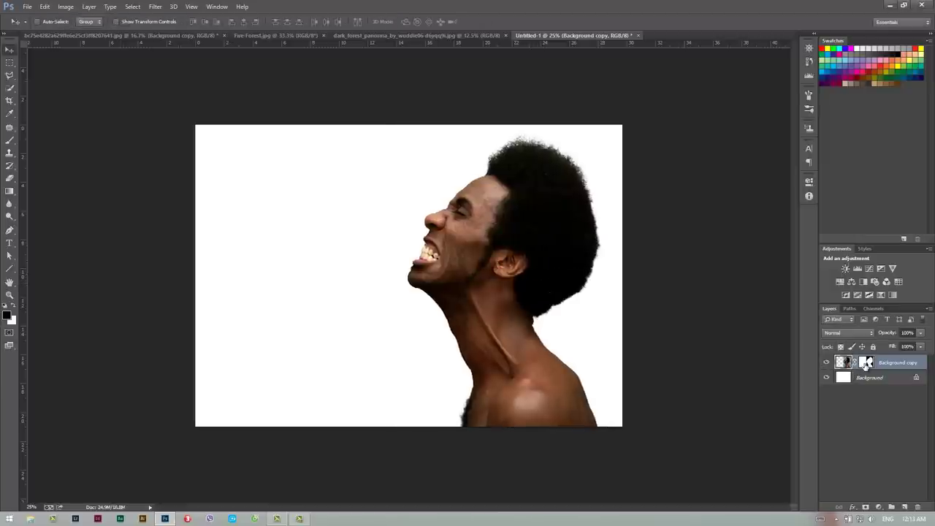
# Step: On the portrait mask, fill the left part of the canvas black and select the right-edge strip
pyautogui.click(865, 363)
pyautogui.keyDown('ctrl'); pyautogui.click(867, 363); pyautogui.keyUp('ctrl')
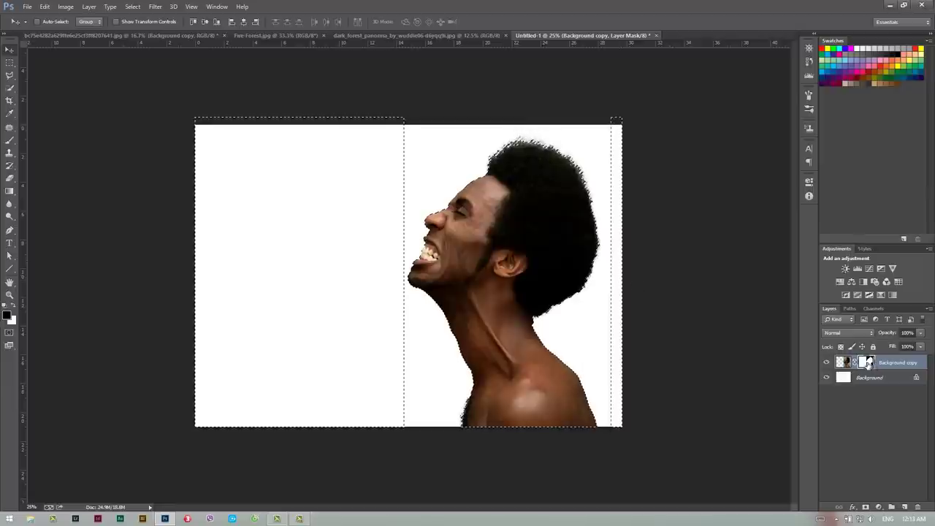
pyautogui.click(9, 65)
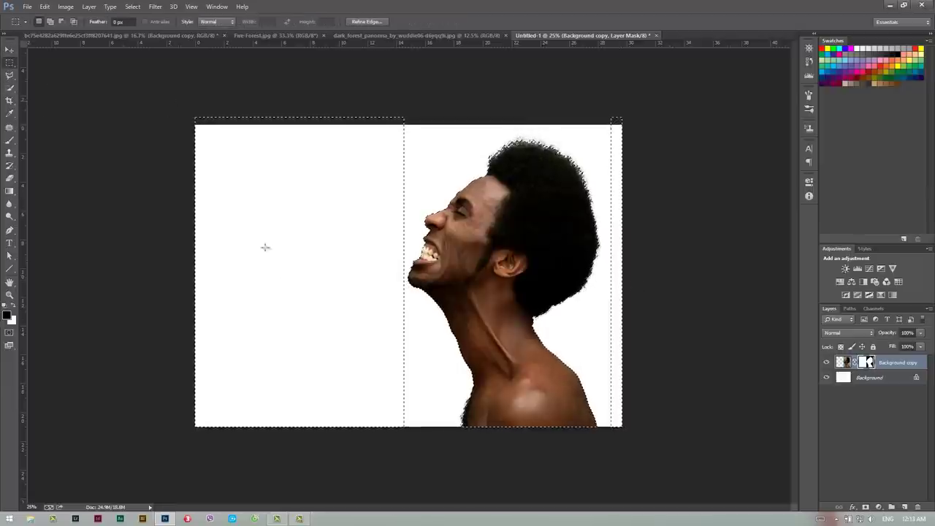
pyautogui.moveTo(195, 123); pyautogui.dragTo(403, 467)
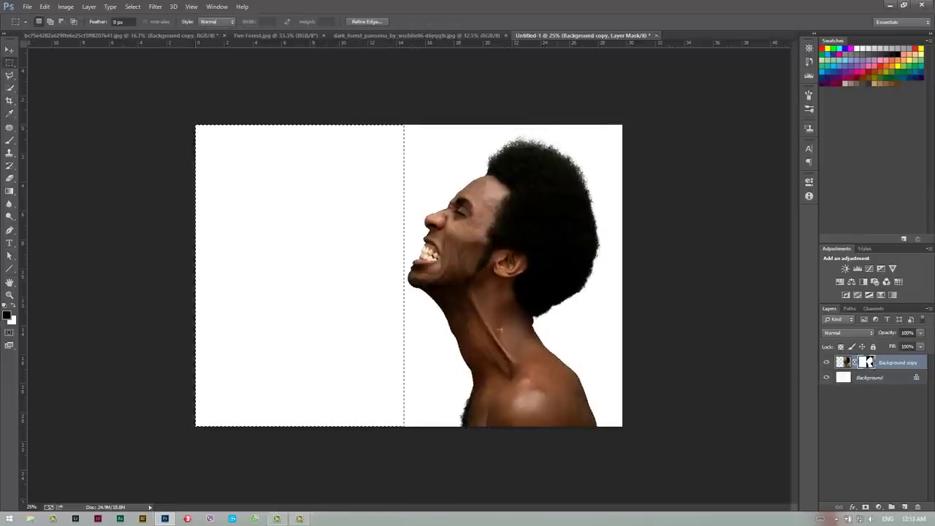
pyautogui.hotkey('alt', 'BackSpace')
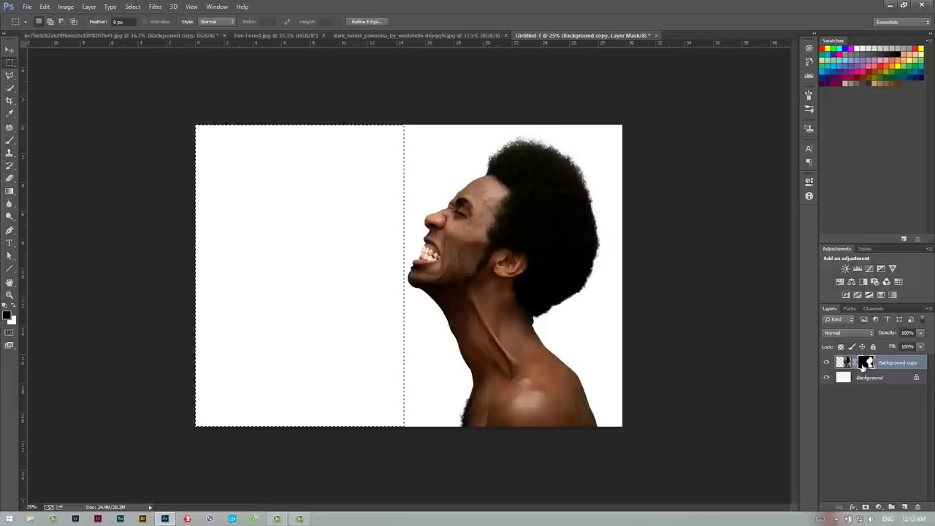
pyautogui.moveTo(631, 119); pyautogui.dragTo(611, 444)
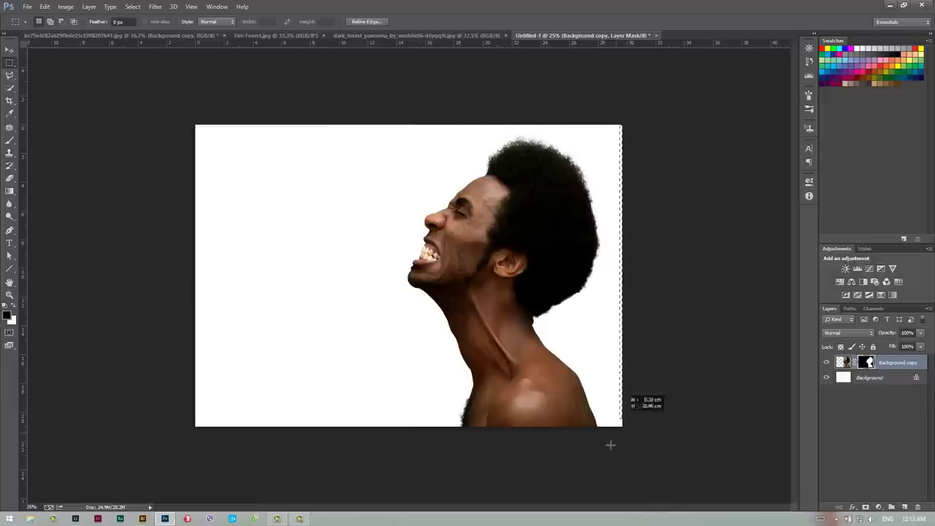
pyautogui.moveTo(610, 444); pyautogui.dragTo(603, 447)
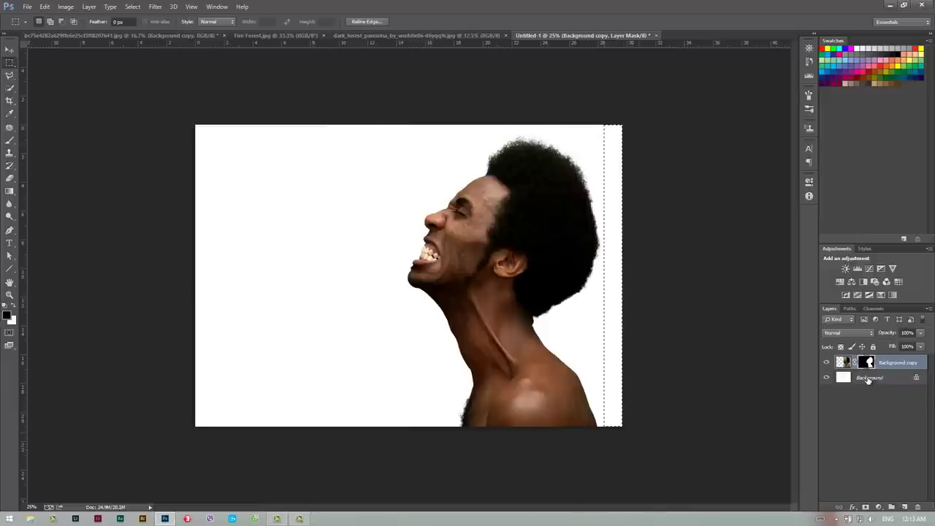
pyautogui.hotkey('ctrl', 'd')
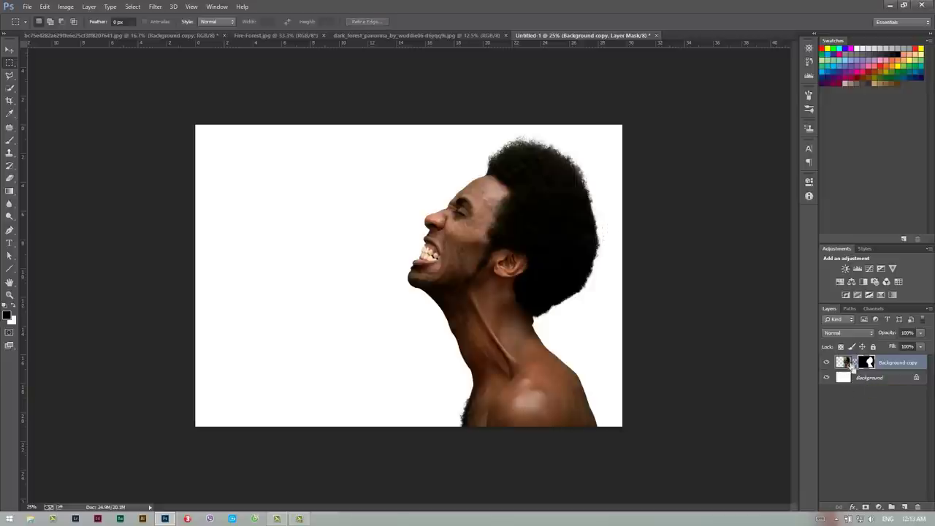
# Step: Select a top strip, toggle the layer and mask to check, then view the mask on canvas
pyautogui.keyDown('ctrl'); pyautogui.click(867, 363); pyautogui.keyUp('ctrl')
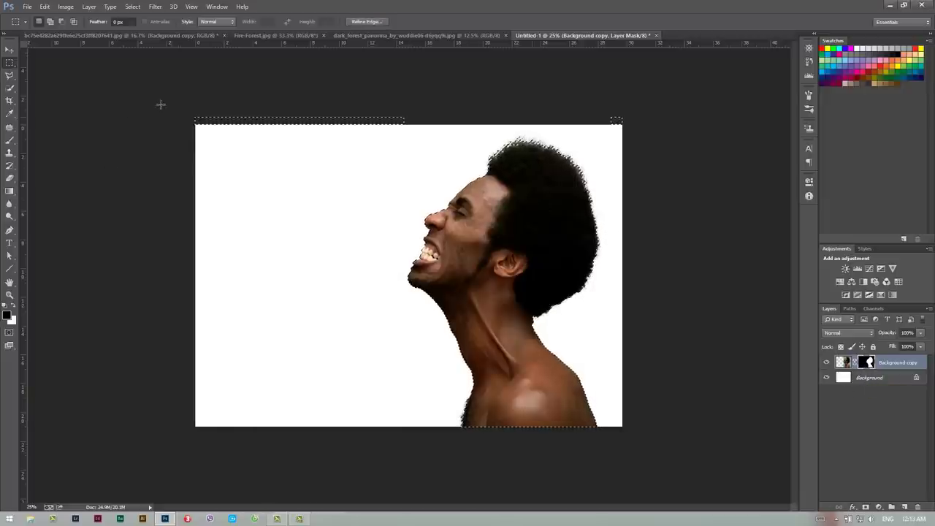
pyautogui.moveTo(194, 122); pyautogui.dragTo(638, 123)
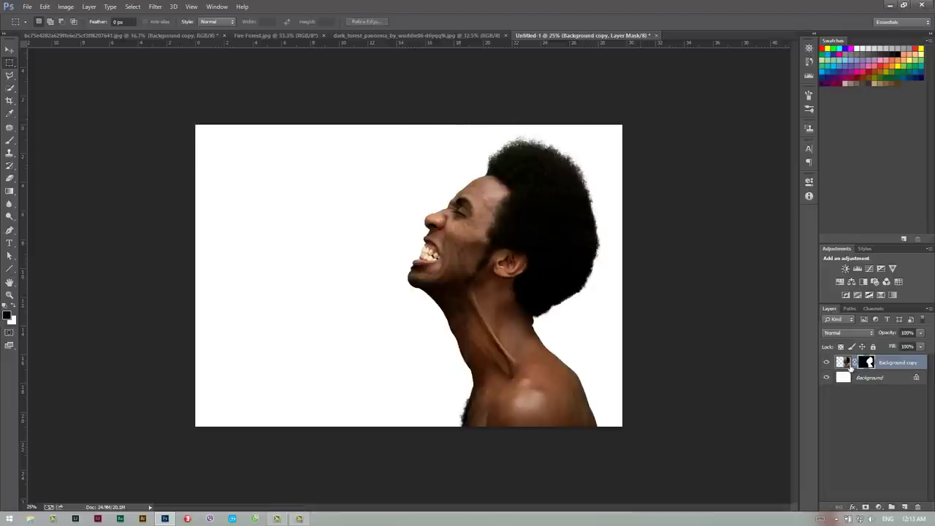
pyautogui.click(827, 363)
pyautogui.click(827, 363)
pyautogui.click(826, 362)
pyautogui.click(825, 363)
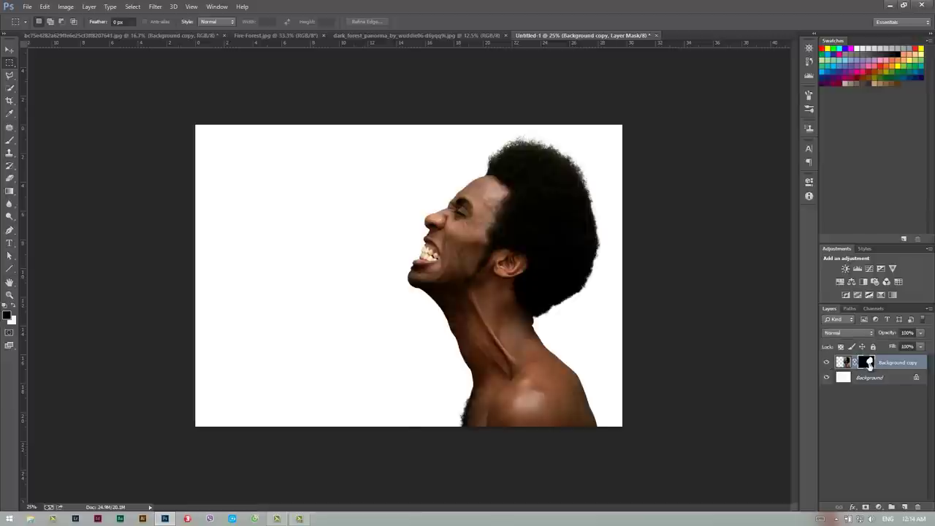
pyautogui.keyDown('shift'); pyautogui.click(866, 363); pyautogui.keyUp('shift')
pyautogui.keyDown('shift'); pyautogui.click(867, 363); pyautogui.keyUp('shift')
pyautogui.keyDown('alt'); pyautogui.click(867, 363); pyautogui.keyUp('alt')
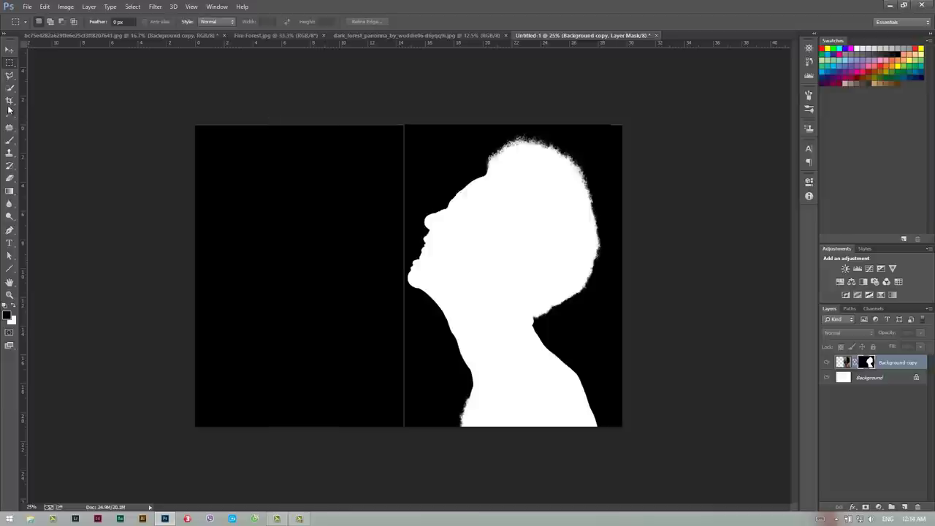
# Step: Brush over the grey seam line, undo it, deselect, and return to the mask view
pyautogui.click(10, 140)
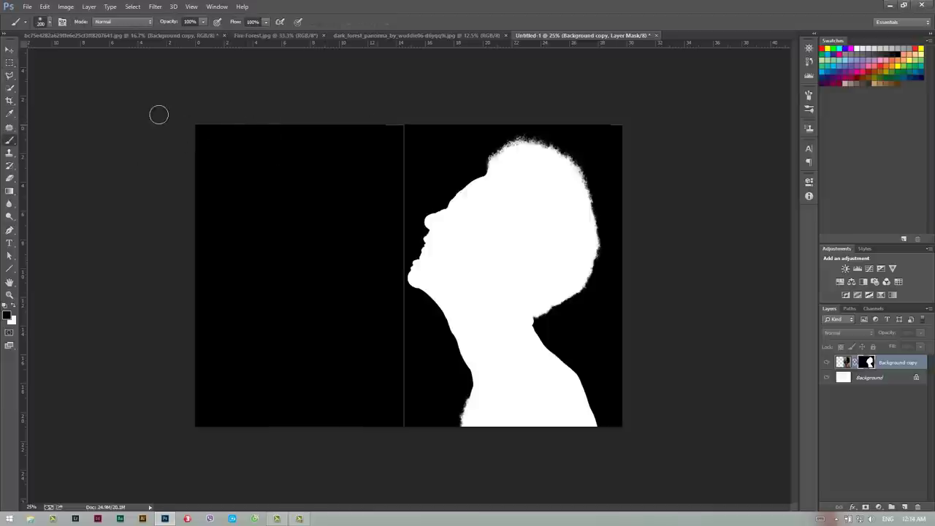
pyautogui.moveTo(406, 124); pyautogui.dragTo(394, 263)
pyautogui.hotkey('ctrl', 'alt', 'z')
pyautogui.hotkey('ctrl', 'alt', 'z')
pyautogui.hotkey('ctrl', 'alt', 'z')
pyautogui.hotkey('ctrl', 'alt', 'z')
pyautogui.hotkey('ctrl', 'alt', 'z')
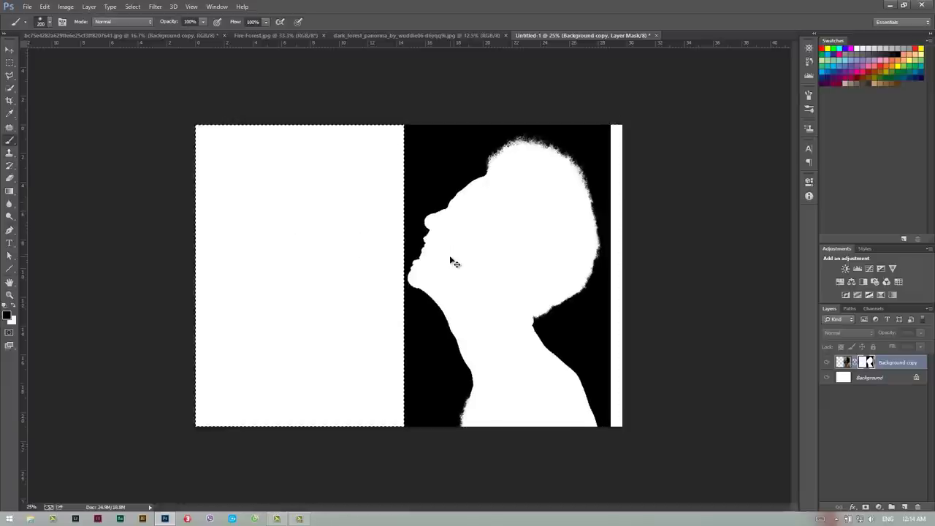
pyautogui.hotkey('ctrl', 'd')
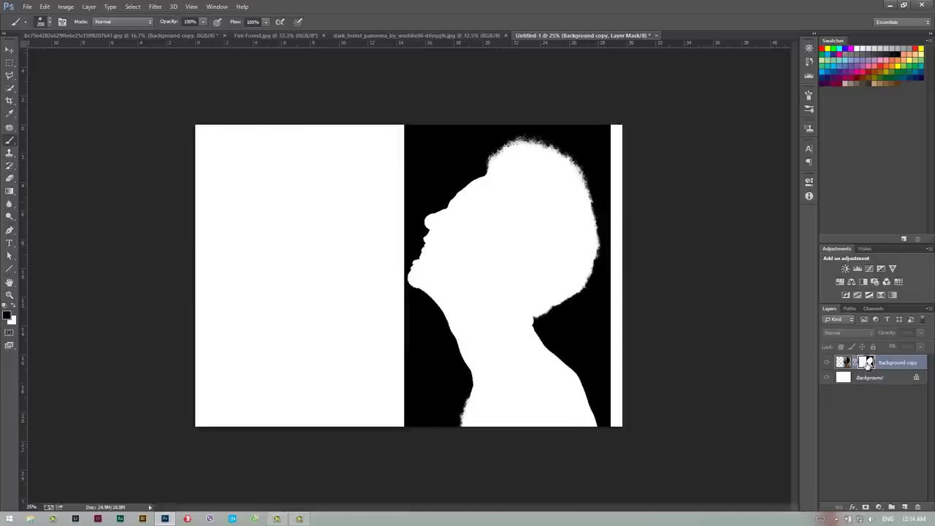
pyautogui.keyDown('alt'); pyautogui.click(868, 363); pyautogui.keyUp('alt')
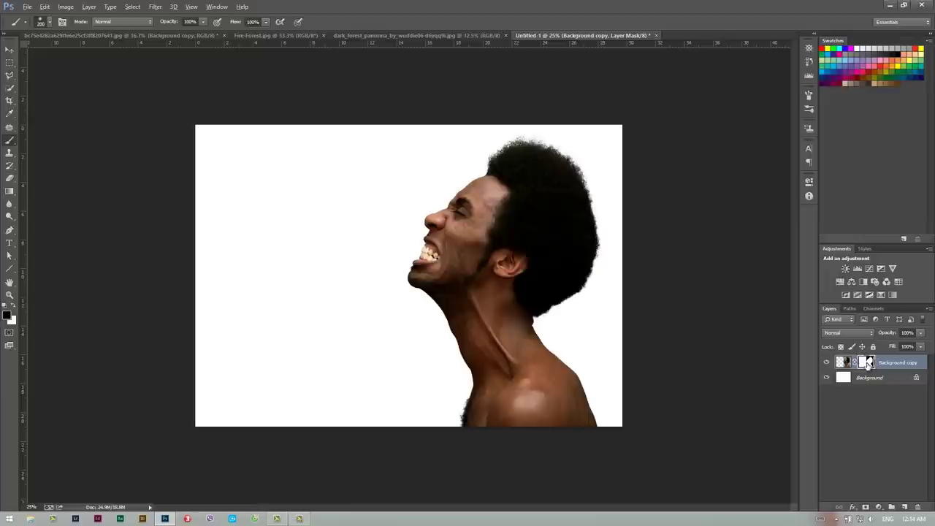
pyautogui.keyDown('alt'); pyautogui.click(868, 363); pyautogui.keyUp('alt')
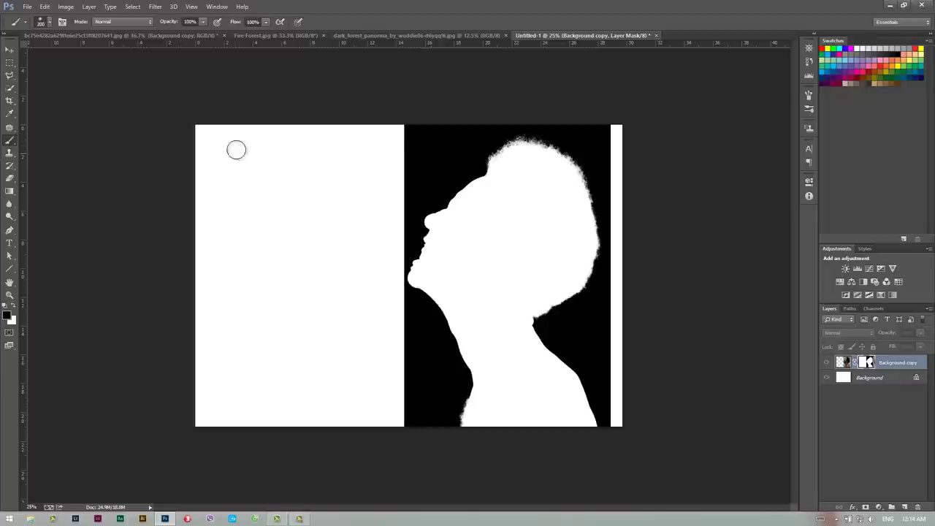
# Step: Fill the mask's left half and right-edge strip with black, then deselect
pyautogui.click(9, 62)
pyautogui.moveTo(157, 99); pyautogui.dragTo(404, 472)
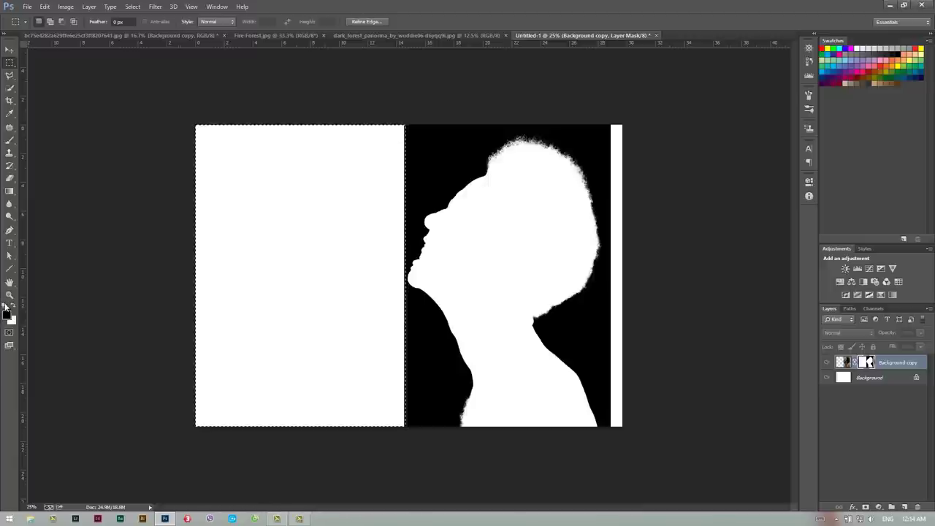
pyautogui.hotkey('alt', 'BackSpace')
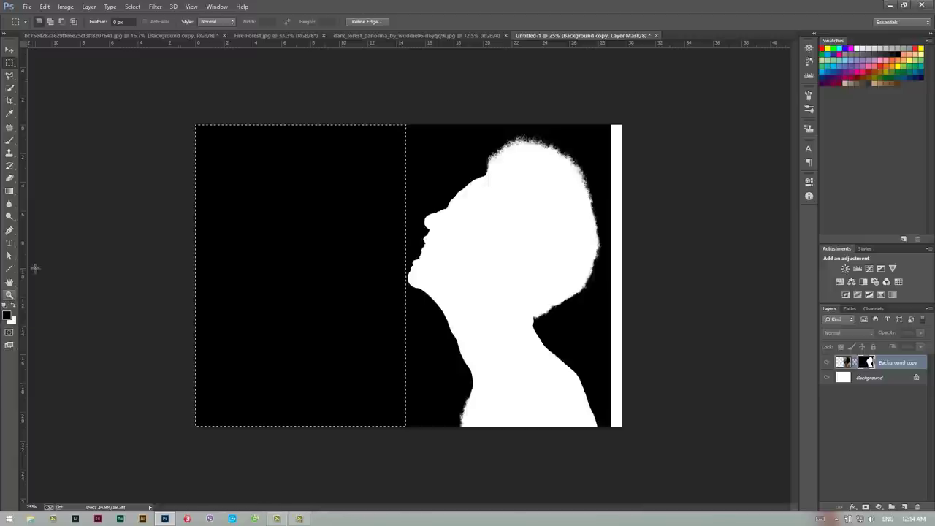
pyautogui.click(13, 308)
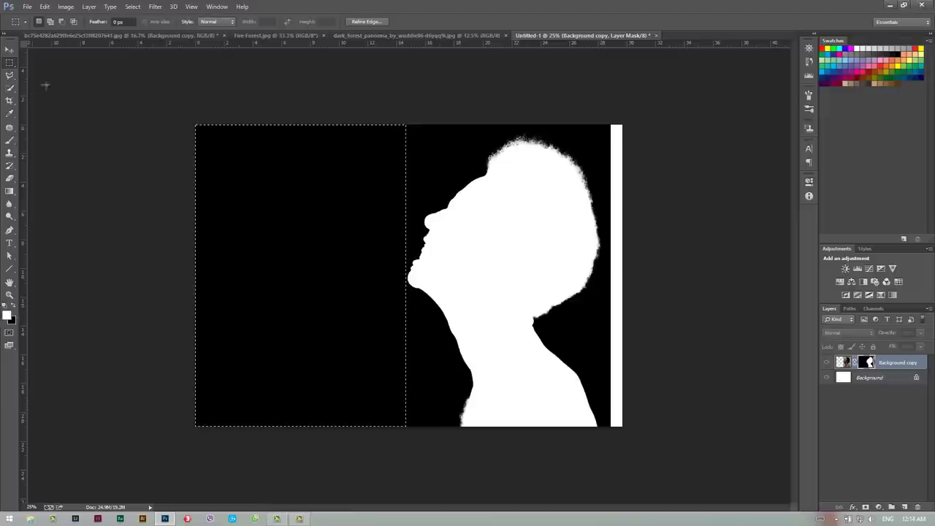
pyautogui.moveTo(617, 151); pyautogui.dragTo(609, 450)
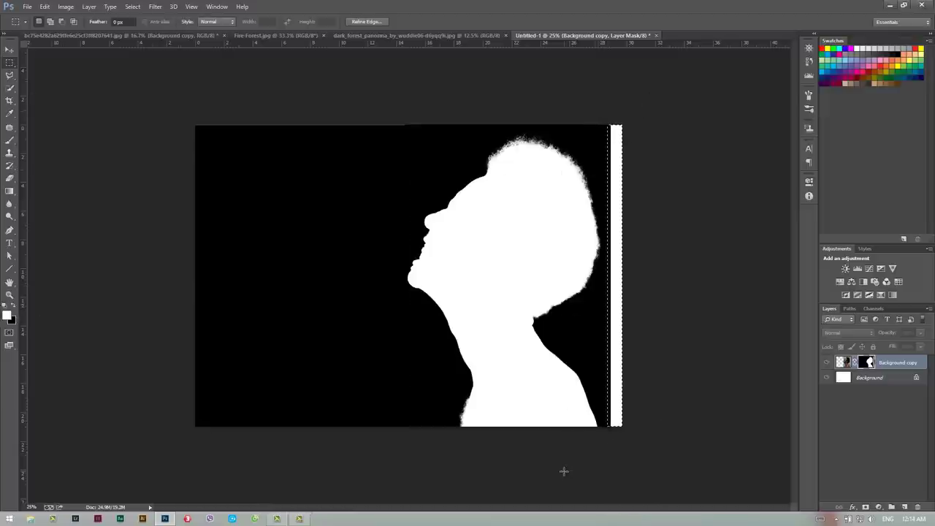
pyautogui.hotkey('ctrl', 'BackSpace')
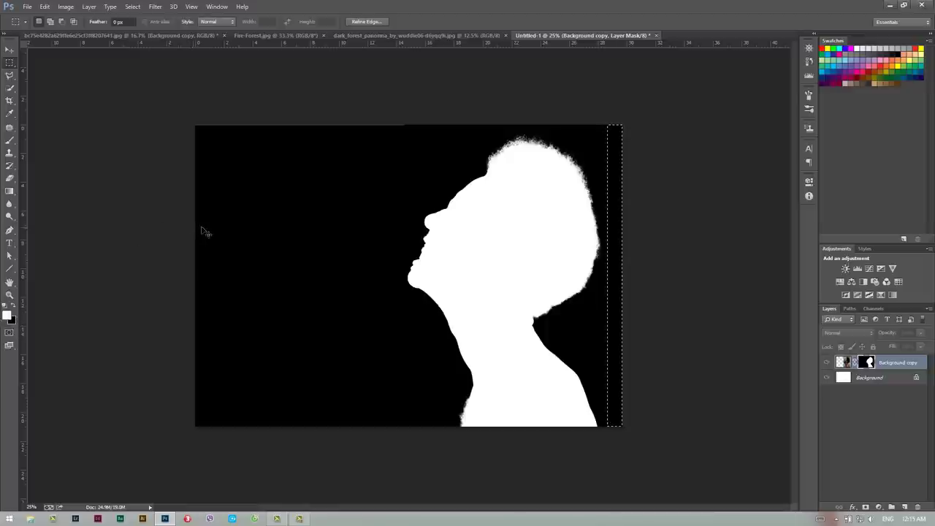
pyautogui.hotkey('ctrl', 'd')
# Step: Try a white brush stroke along the mask's top edge, undo it, and restore black foreground
pyautogui.moveTo(154, 78); pyautogui.dragTo(677, 131)
pyautogui.click(276, 150)
pyautogui.press('b')
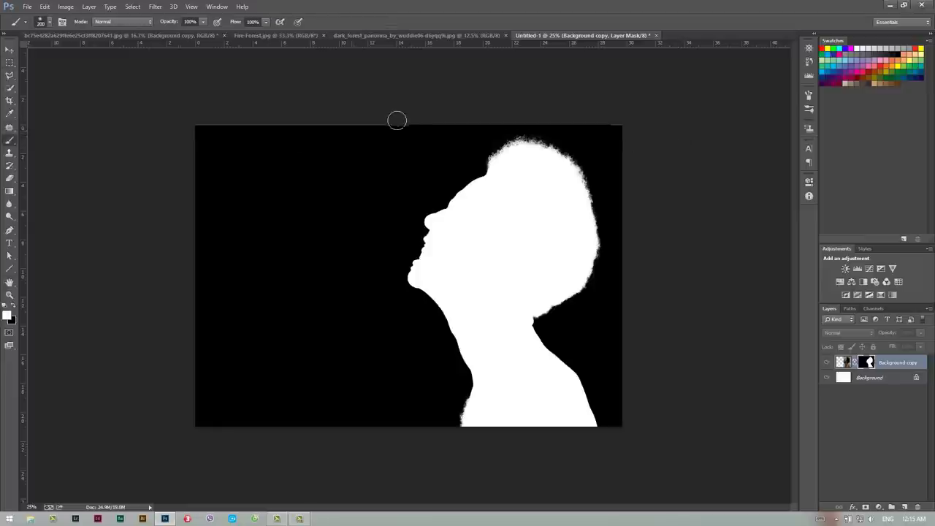
pyautogui.moveTo(422, 129); pyautogui.dragTo(246, 135)
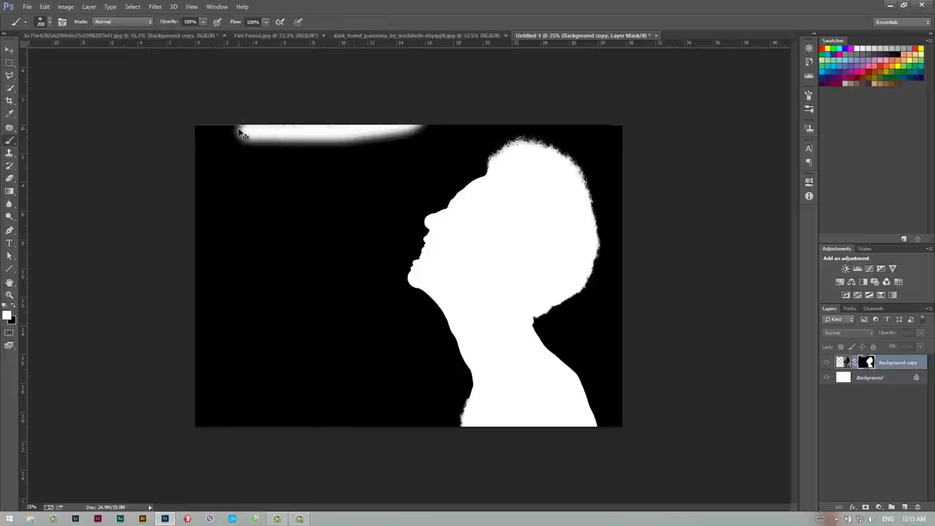
pyautogui.hotkey('ctrl', 'z')
pyautogui.press('x')
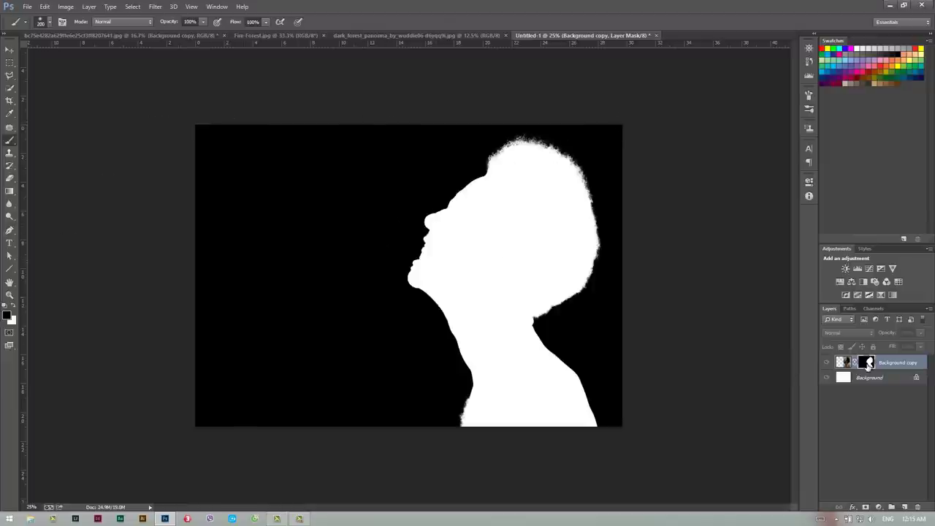
# Step: Bring Fire-Forest.jpg into the profile document as Layer 1
pyautogui.keyDown('alt'); pyautogui.click(868, 363); pyautogui.keyUp('alt')
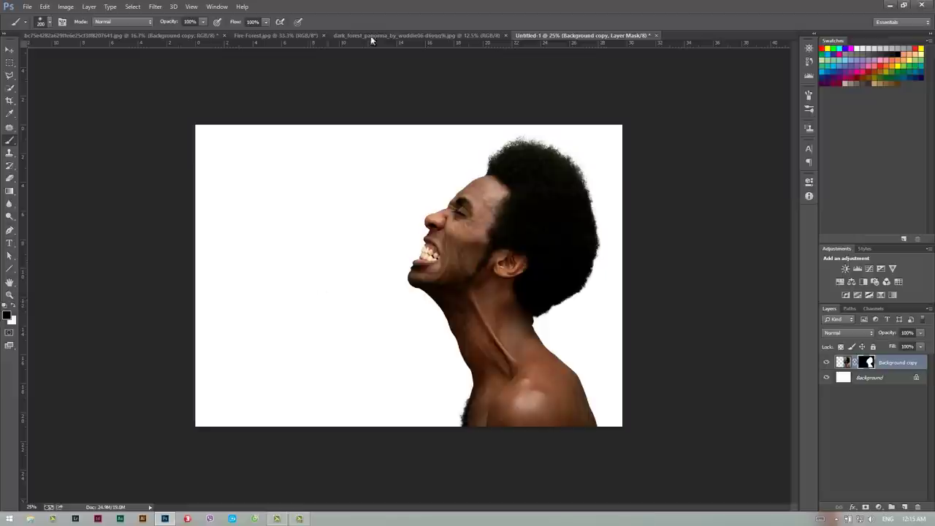
pyautogui.click(263, 35)
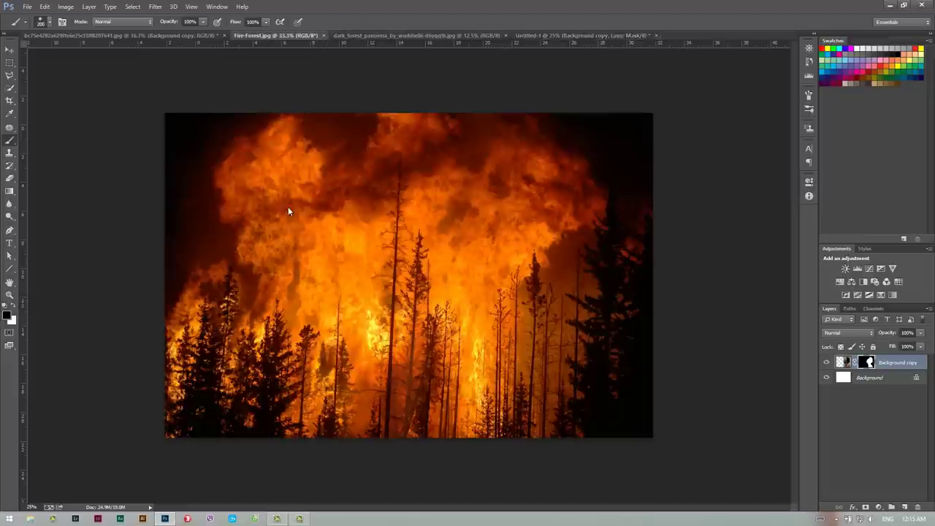
pyautogui.click(8, 51)
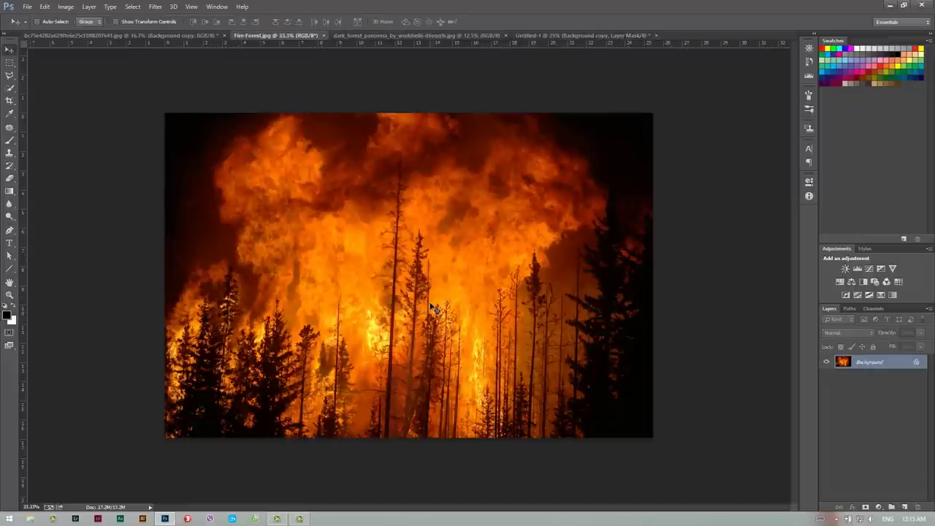
pyautogui.moveTo(432, 307)
pyautogui.mouseDown()
pyautogui.moveTo(584, 41)
pyautogui.moveTo(465, 314)
pyautogui.moveTo(477, 321)
pyautogui.mouseUp()
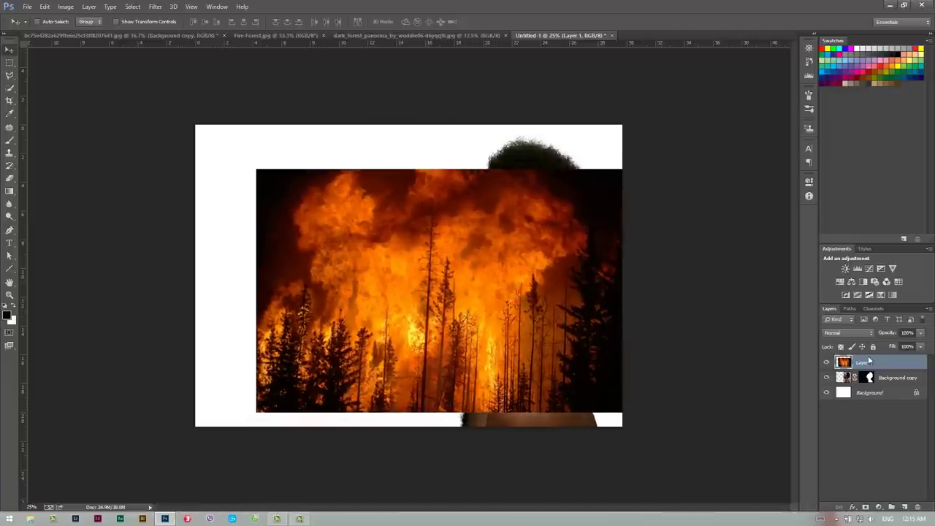
# Step: Lower Layer 1's opacity, position the fire over the man's head, and reset it to 100%
pyautogui.moveTo(890, 333); pyautogui.dragTo(859, 347)
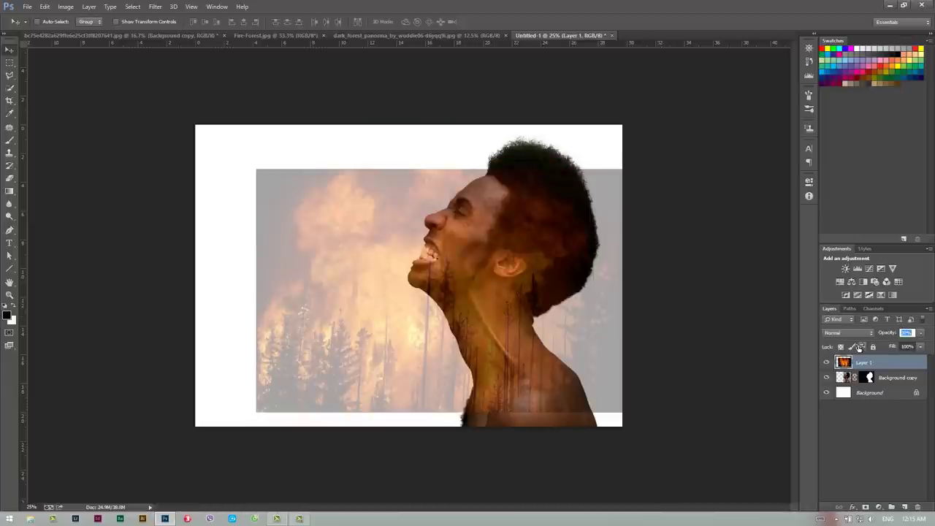
pyautogui.moveTo(383, 314); pyautogui.dragTo(496, 274)
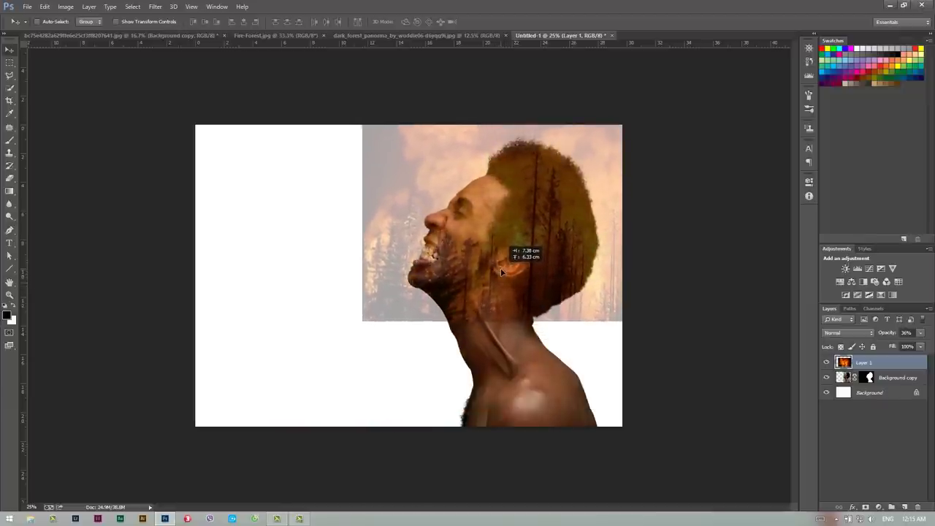
pyautogui.moveTo(496, 274)
pyautogui.mouseDown()
pyautogui.moveTo(507, 259)
pyautogui.moveTo(501, 267)
pyautogui.mouseUp()
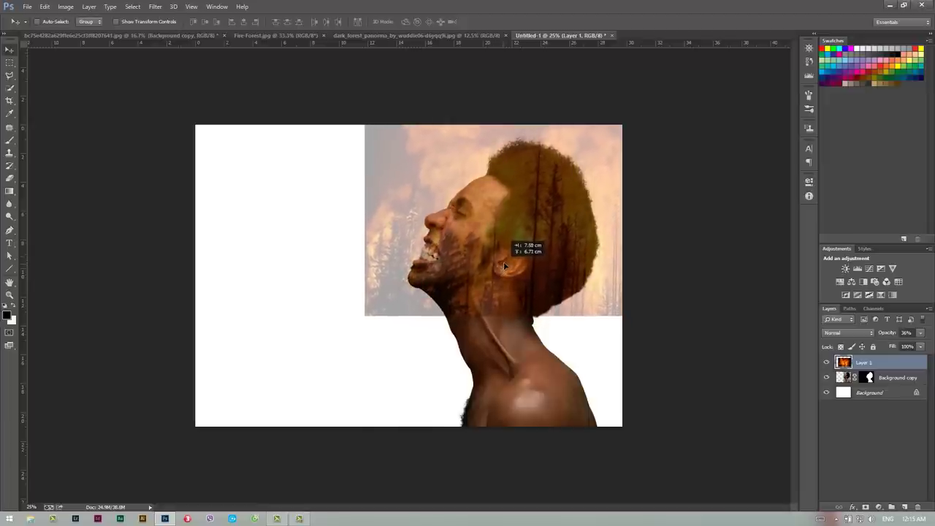
pyautogui.moveTo(501, 269)
pyautogui.mouseDown()
pyautogui.moveTo(548, 282)
pyautogui.moveTo(514, 287)
pyautogui.mouseUp()
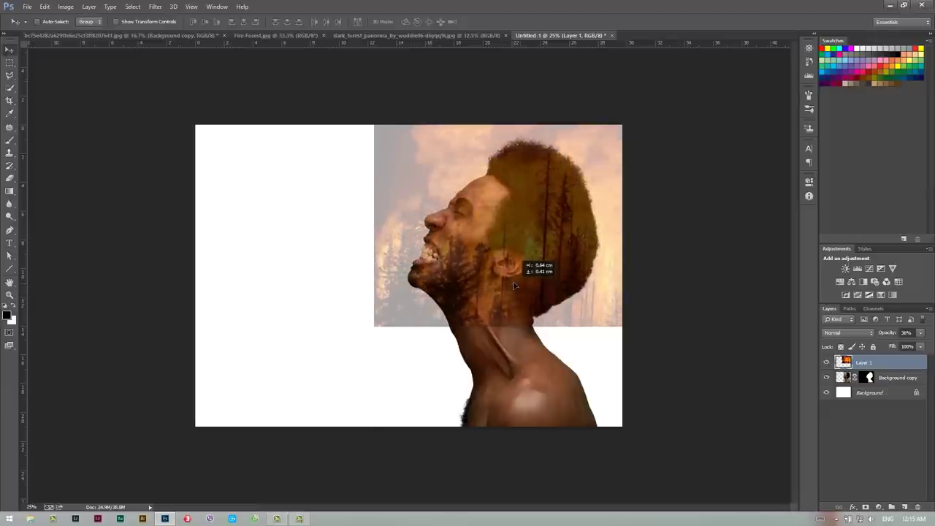
pyautogui.moveTo(513, 286); pyautogui.dragTo(514, 286)
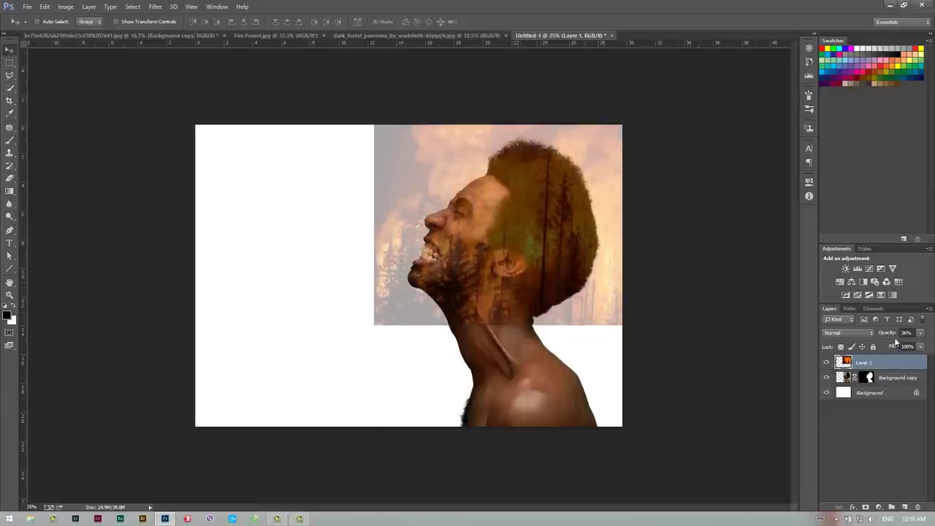
pyautogui.press('0')
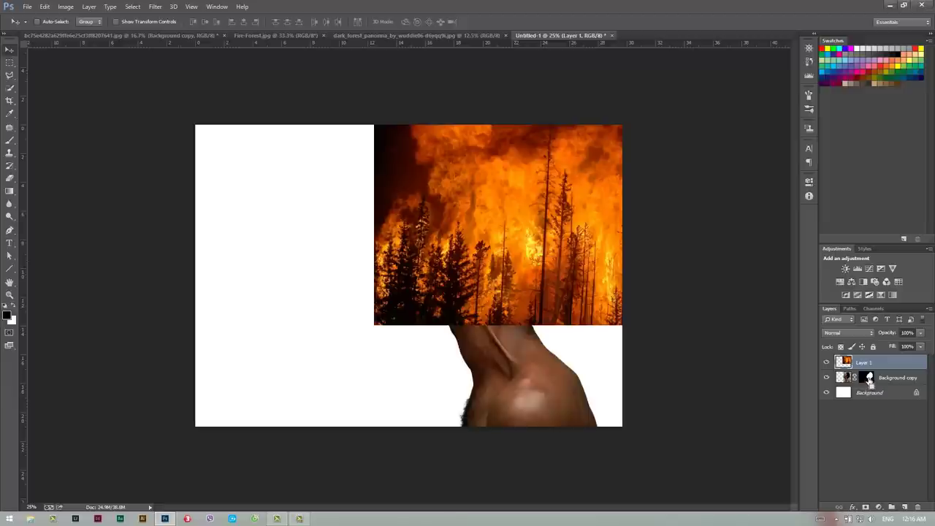
# Step: Give Layer 1 the Background copy's silhouette mask so fire shows only inside the head
pyautogui.keyDown('ctrl'); pyautogui.click(867, 378); pyautogui.keyUp('ctrl')
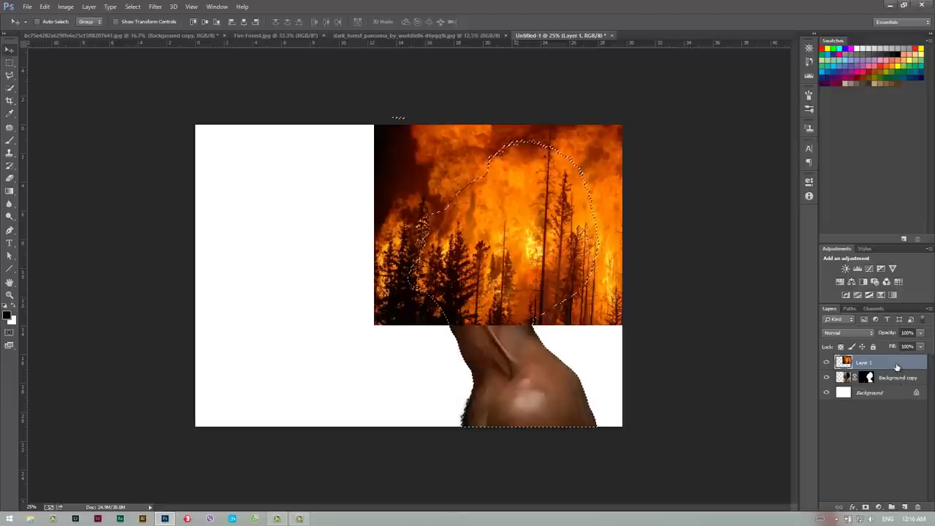
pyautogui.click(866, 506)
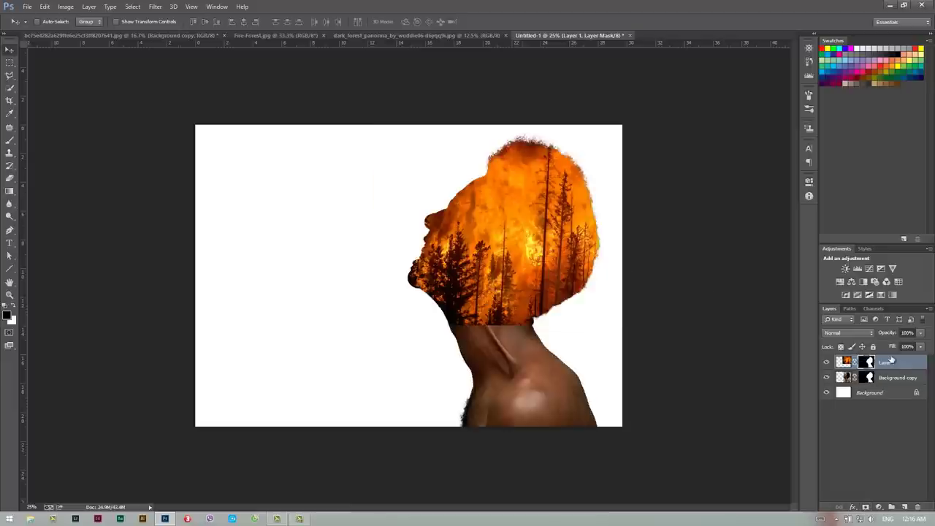
pyautogui.keyDown('shift'); pyautogui.click(866, 362); pyautogui.keyUp('shift')
pyautogui.keyDown('ctrl'); pyautogui.click(866, 362); pyautogui.keyUp('ctrl')
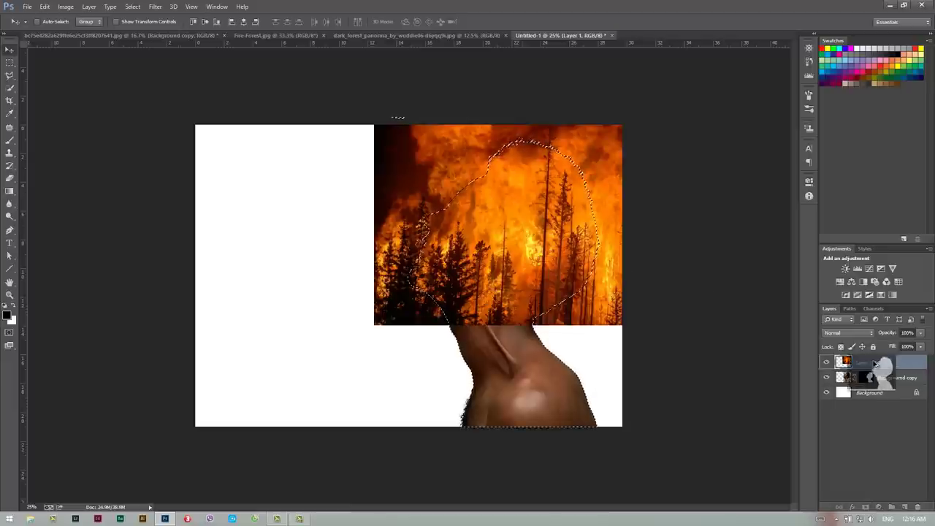
pyautogui.keyDown('shift'); pyautogui.click(866, 362); pyautogui.keyUp('shift')
pyautogui.moveTo(866, 362); pyautogui.dragTo(867, 392)
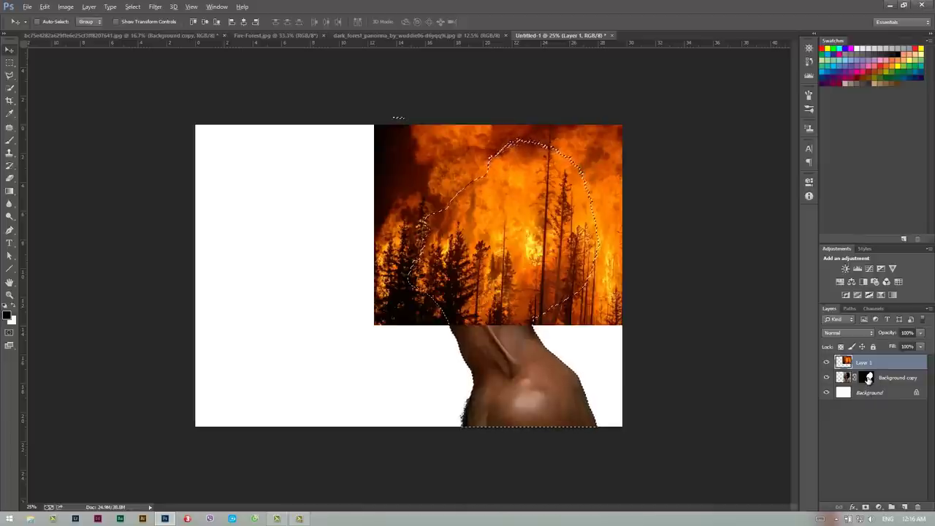
pyautogui.moveTo(867, 379); pyautogui.dragTo(869, 363)
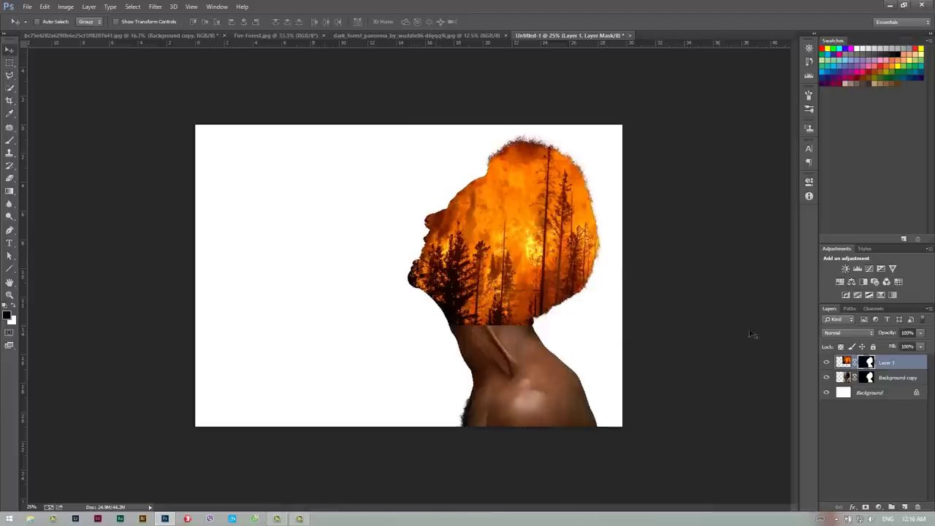
pyautogui.moveTo(889, 333); pyautogui.dragTo(875, 335)
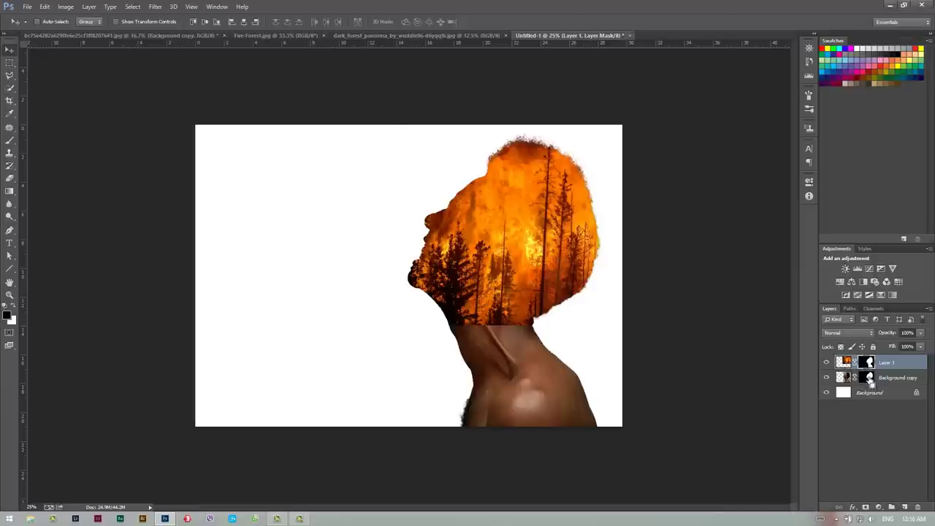
# Step: Mask fire off the nose, mouth and beard with a 39% opacity, 30% flow black brush
pyautogui.keyDown('ctrl'); pyautogui.click(867, 378); pyautogui.keyUp('ctrl')
pyautogui.click(10, 140)
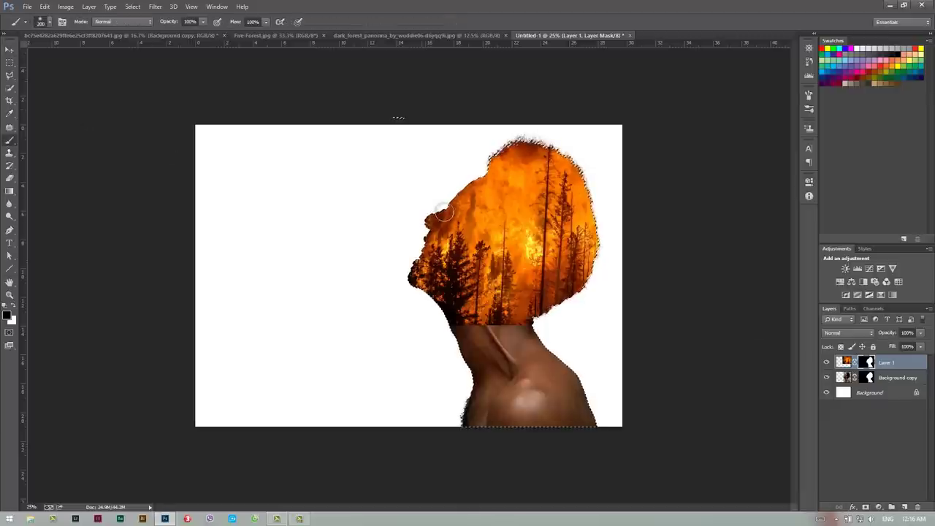
pyautogui.press(']')
pyautogui.press(']')
pyautogui.press(']')
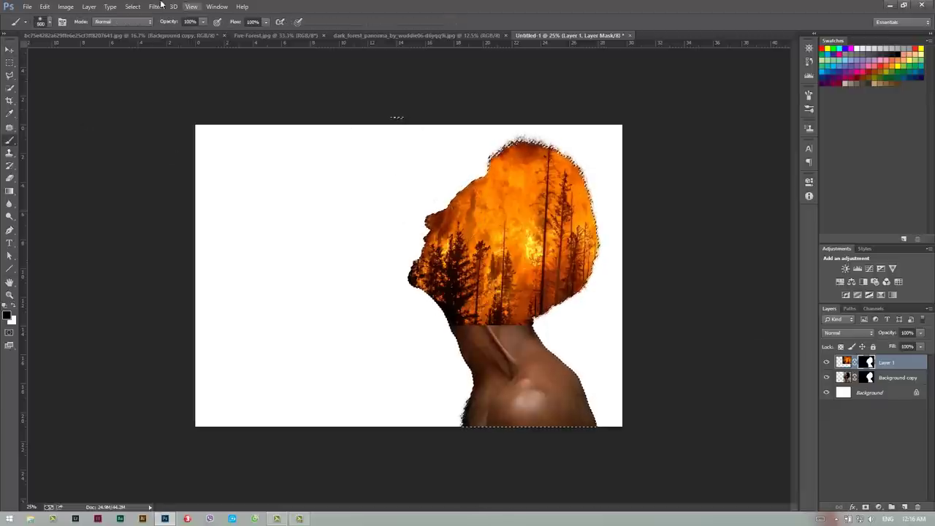
pyautogui.write('39')
pyautogui.press('Tab')
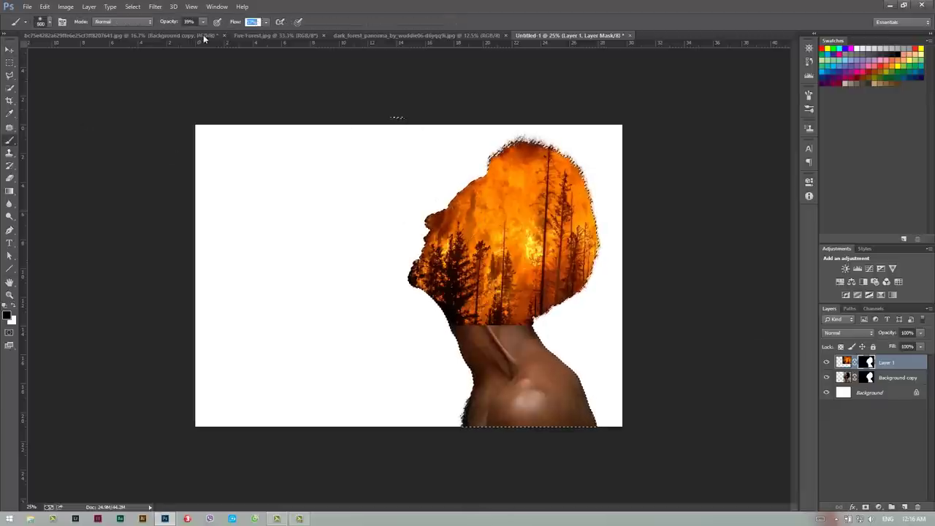
pyautogui.write('30')
pyautogui.moveTo(438, 203); pyautogui.dragTo(408, 247)
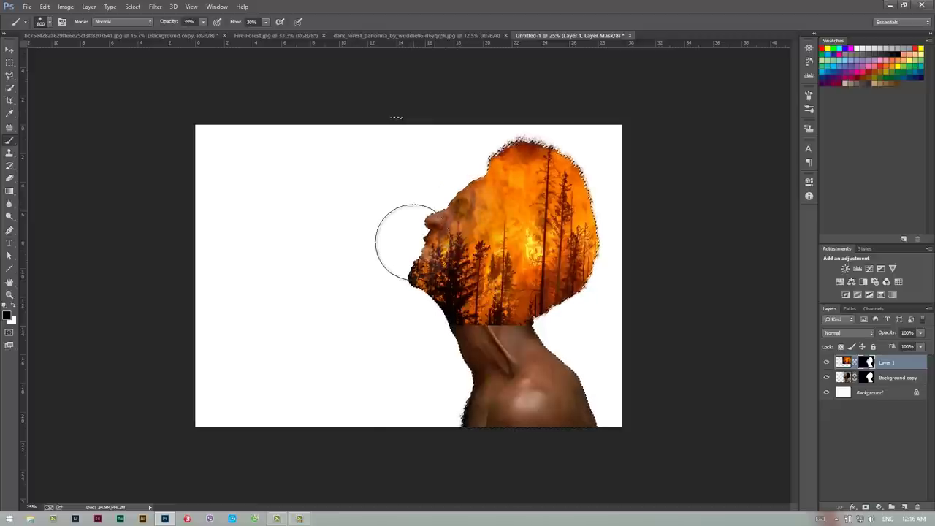
pyautogui.press('[')
pyautogui.press('[')
pyautogui.press('[')
pyautogui.moveTo(430, 245)
pyautogui.mouseDown()
pyautogui.moveTo(411, 246)
pyautogui.moveTo(435, 256)
pyautogui.moveTo(465, 212)
pyautogui.moveTo(417, 233)
pyautogui.moveTo(462, 270)
pyautogui.mouseUp()
# Step: Refine the face mask, painting white to restore fire over the forehead and nose
pyautogui.press('x')
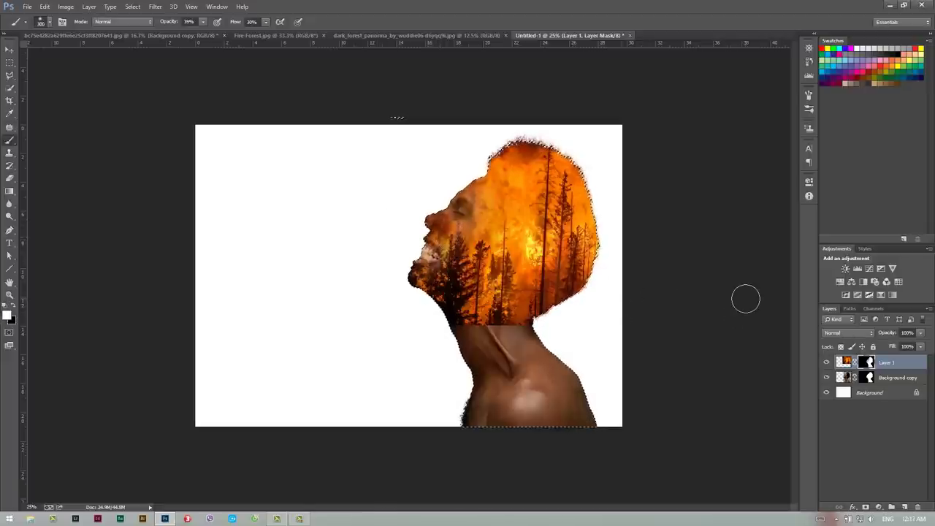
pyautogui.hotkey('ctrl', 'd')
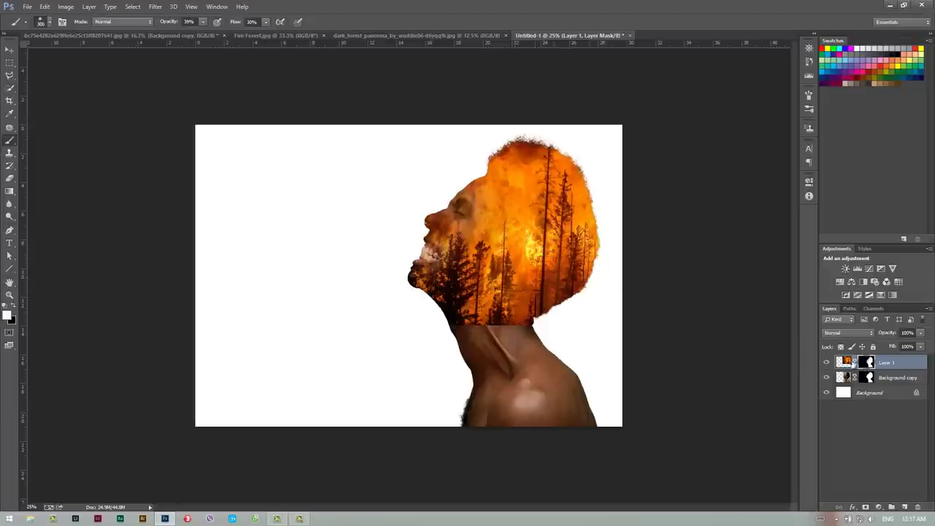
pyautogui.moveTo(427, 182); pyautogui.dragTo(436, 215)
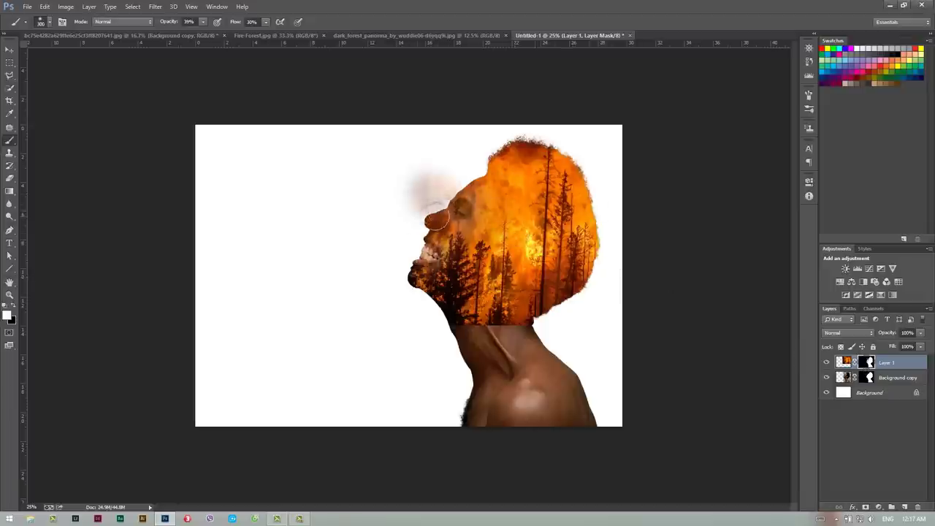
pyautogui.hotkey('ctrl', 'z')
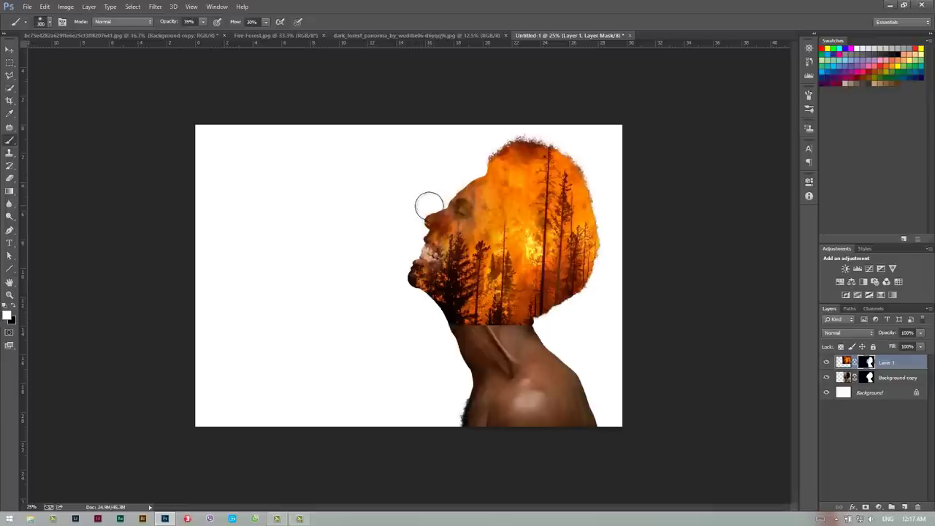
pyautogui.press('x')
pyautogui.moveTo(444, 192)
pyautogui.mouseDown()
pyautogui.moveTo(460, 213)
pyautogui.moveTo(409, 202)
pyautogui.mouseUp()
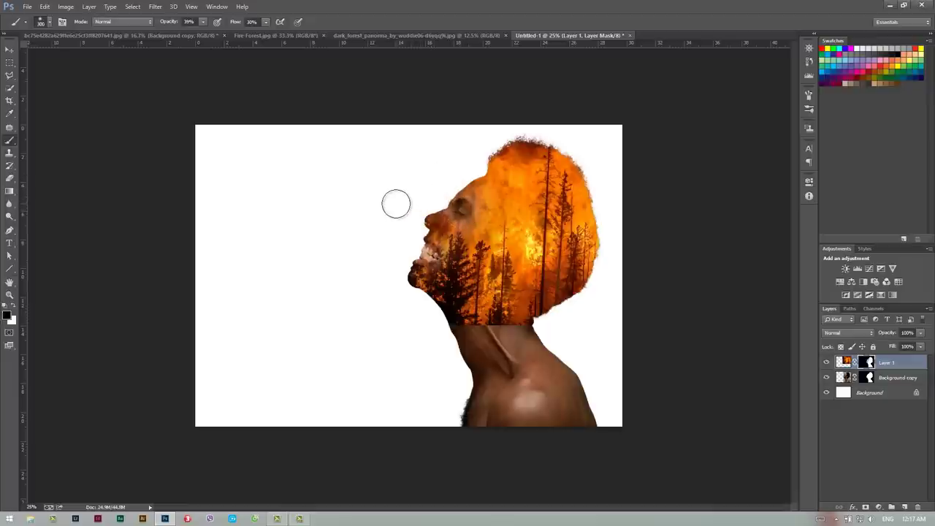
pyautogui.press('x')
pyautogui.moveTo(417, 209); pyautogui.dragTo(580, 260)
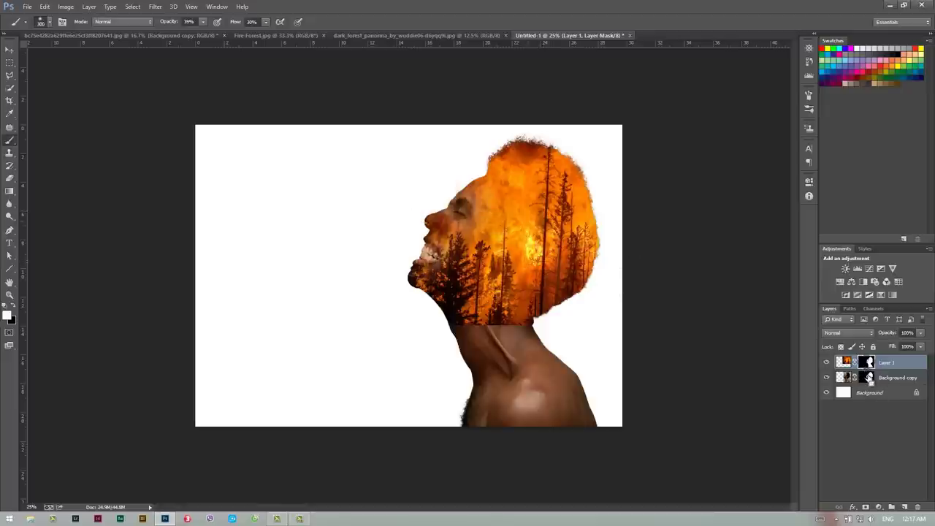
pyautogui.keyDown('ctrl'); pyautogui.click(868, 377); pyautogui.keyUp('ctrl')
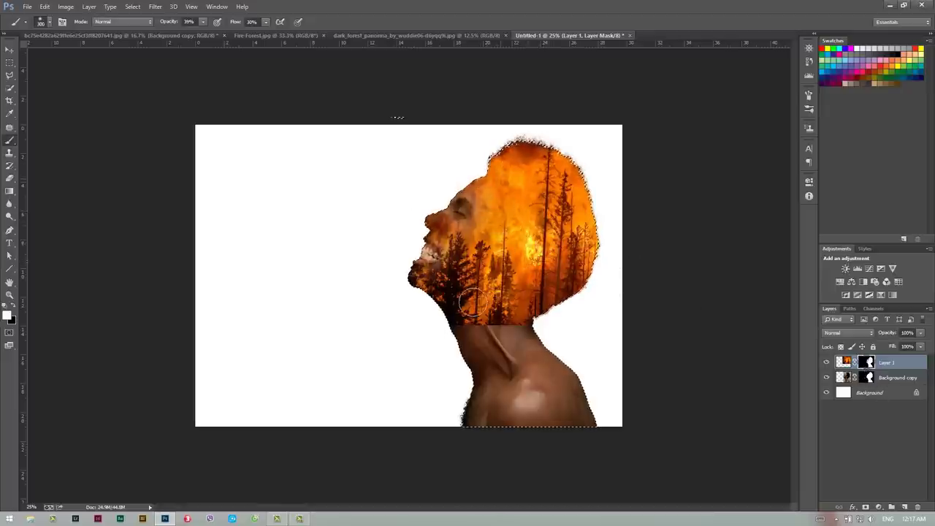
pyautogui.hotkey('ctrl', 'd')
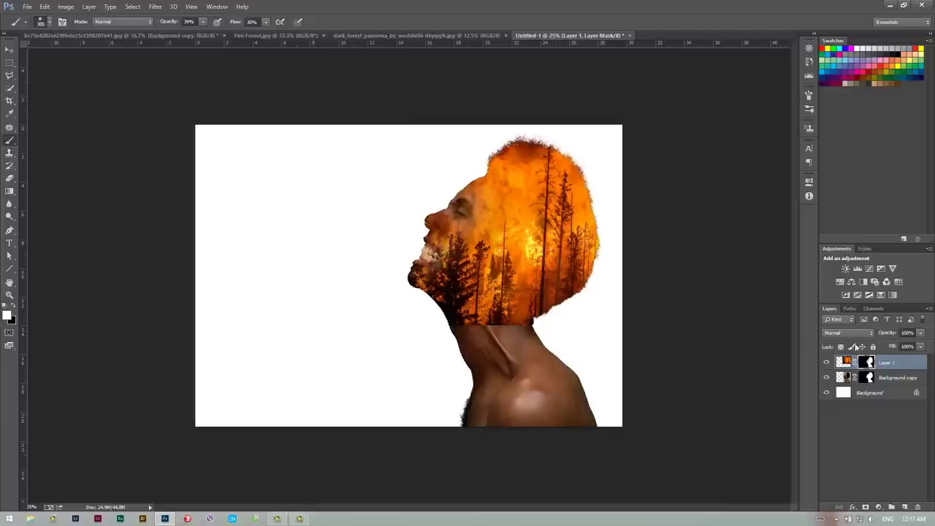
# Step: Set Layer 1's blend mode to Screen after briefly trying Linear Dodge (Add)
pyautogui.click(847, 333)
pyautogui.click(840, 156)
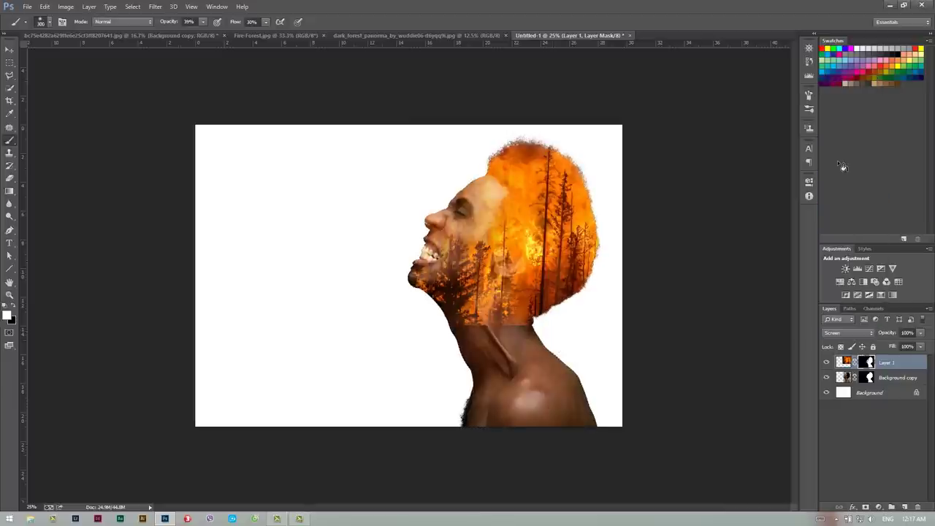
pyautogui.click(848, 334)
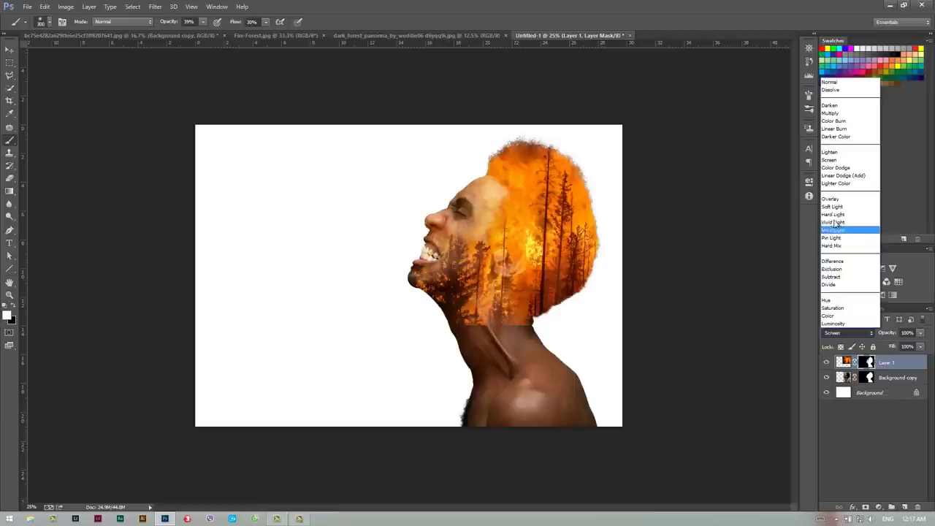
pyautogui.click(845, 176)
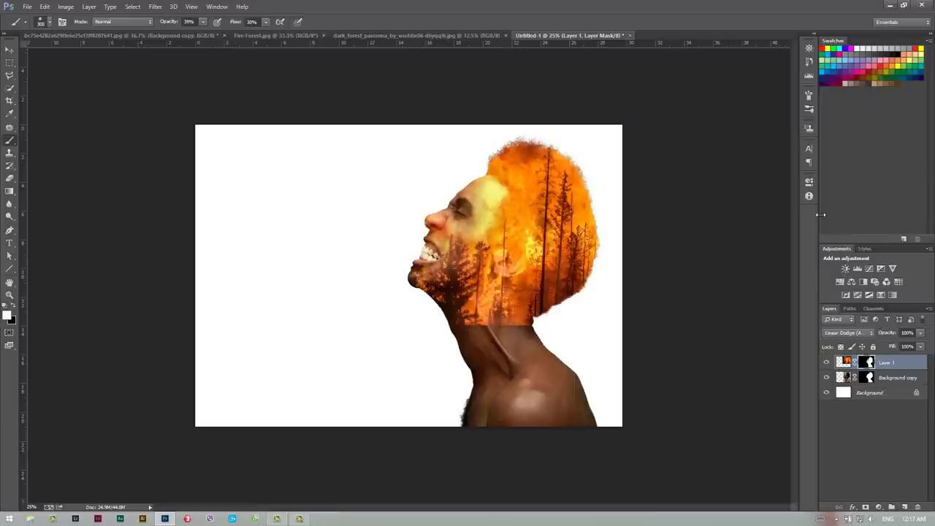
pyautogui.click(849, 333)
pyautogui.click(845, 160)
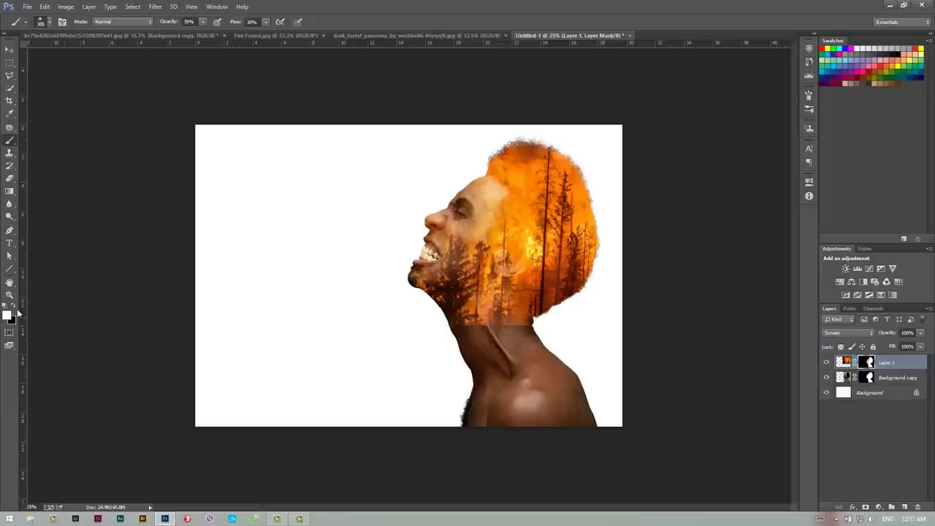
pyautogui.press(']')
pyautogui.press(']')
pyautogui.press(']')
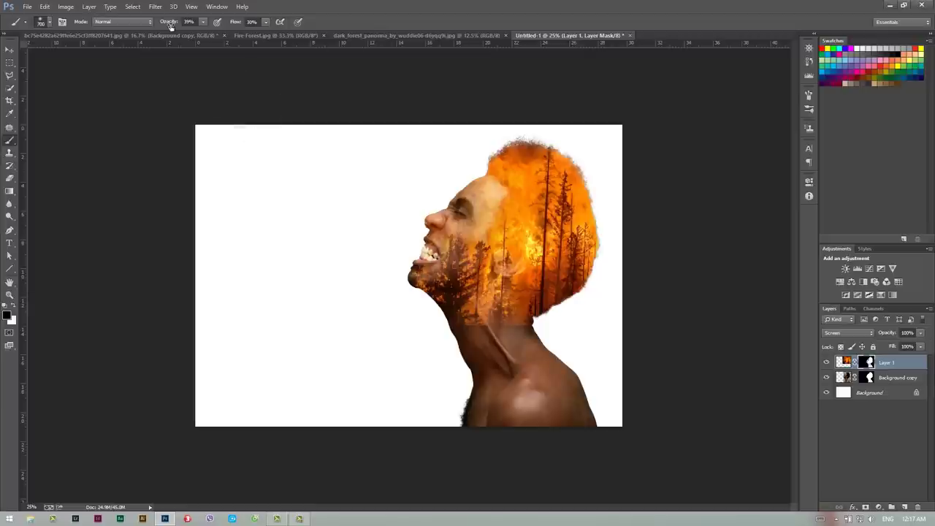
# Step: Set brush flow to full and try a rectangular selection over the panorama's central trees
pyautogui.moveTo(238, 26); pyautogui.dragTo(292, 26)
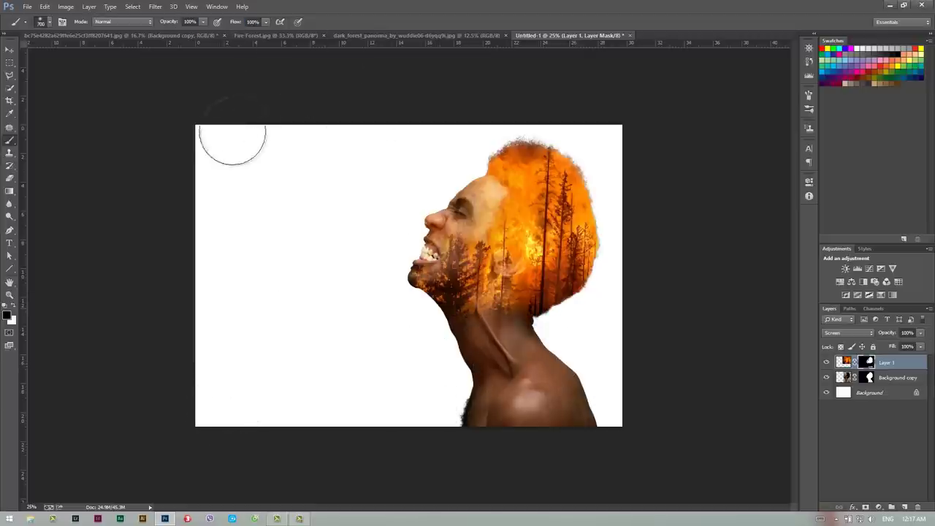
pyautogui.click(460, 35)
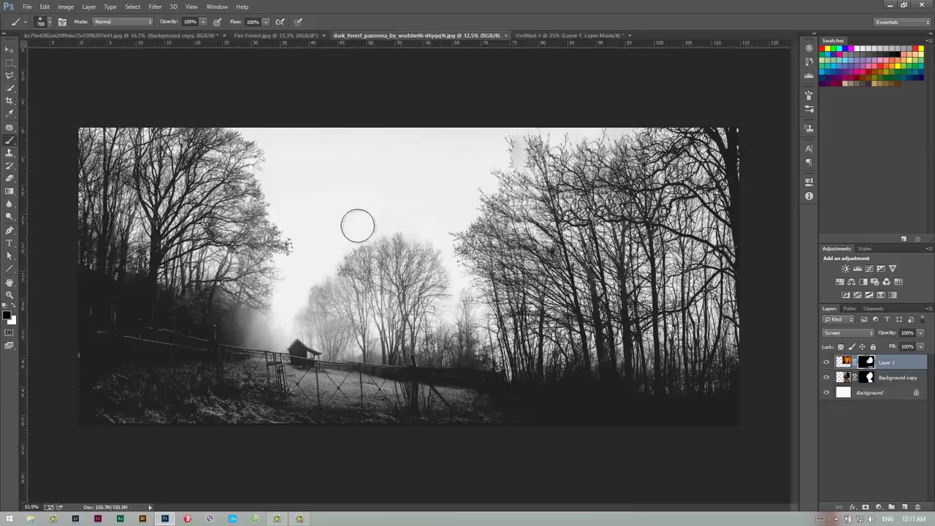
pyautogui.click(10, 62)
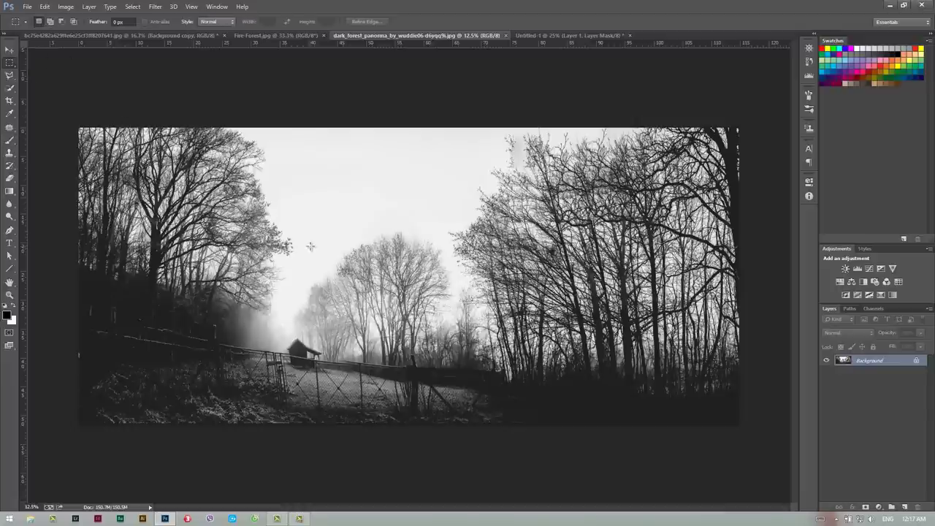
pyautogui.click(274, 36)
pyautogui.click(571, 35)
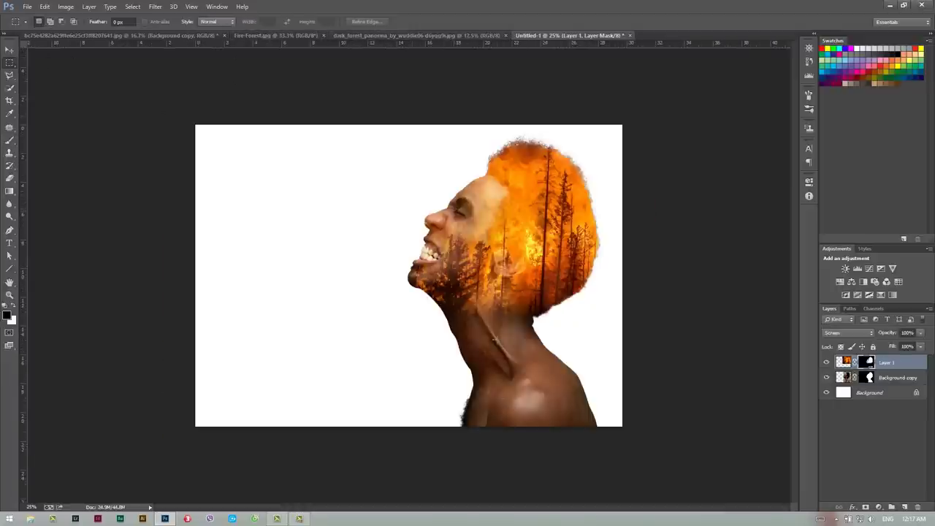
pyautogui.click(478, 35)
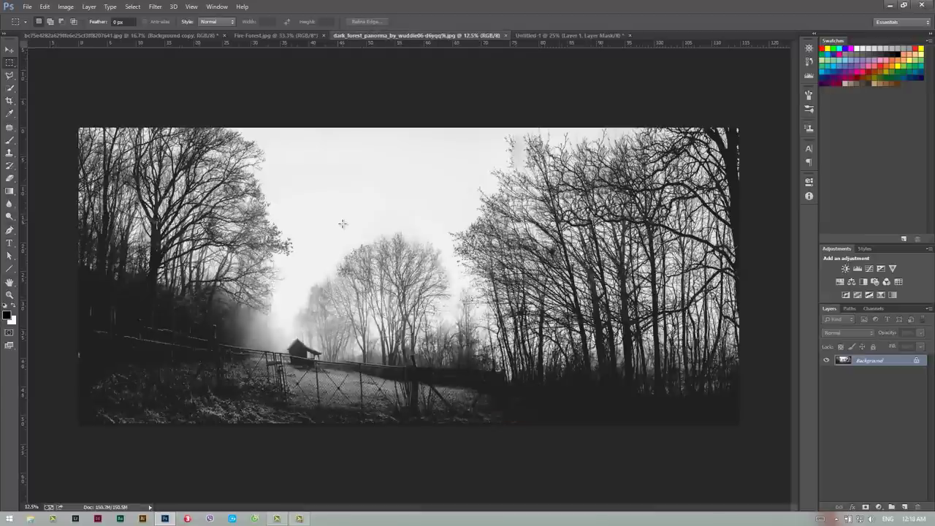
pyautogui.moveTo(341, 223); pyautogui.dragTo(518, 410)
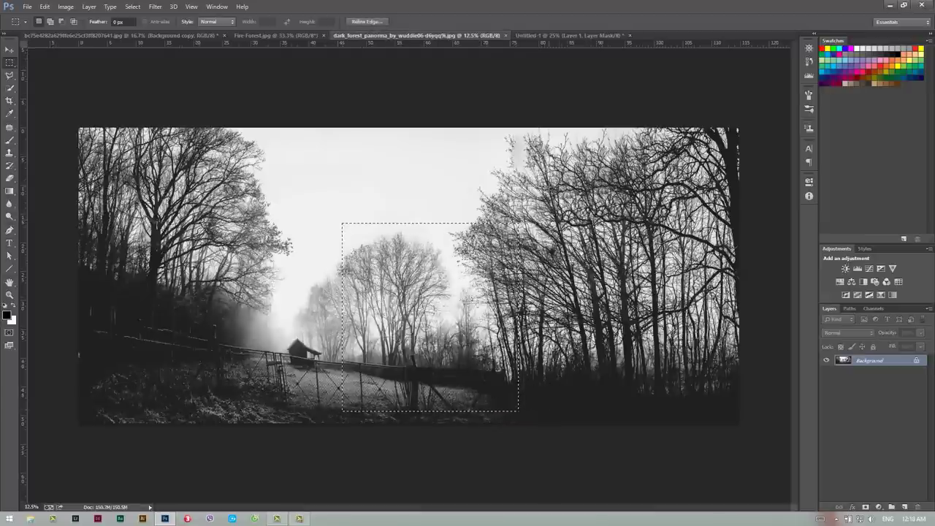
pyautogui.hotkey('ctrl', 'd')
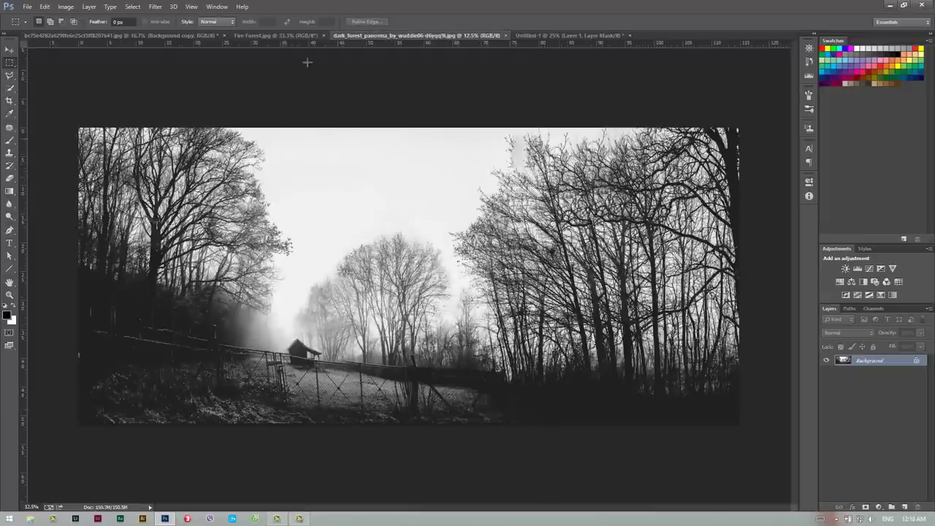
# Step: Select a tall block of panorama trees and drag it into the portrait as Layer 2
pyautogui.click(566, 35)
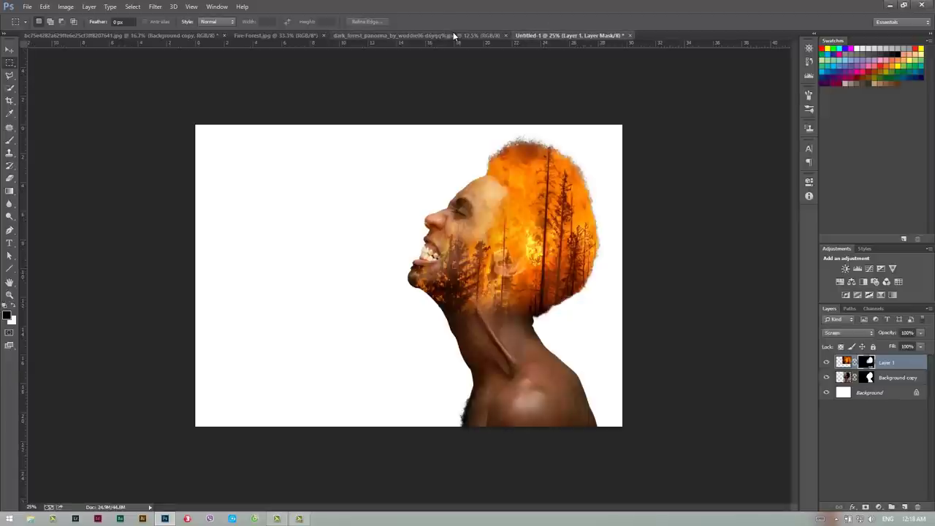
pyautogui.click(453, 34)
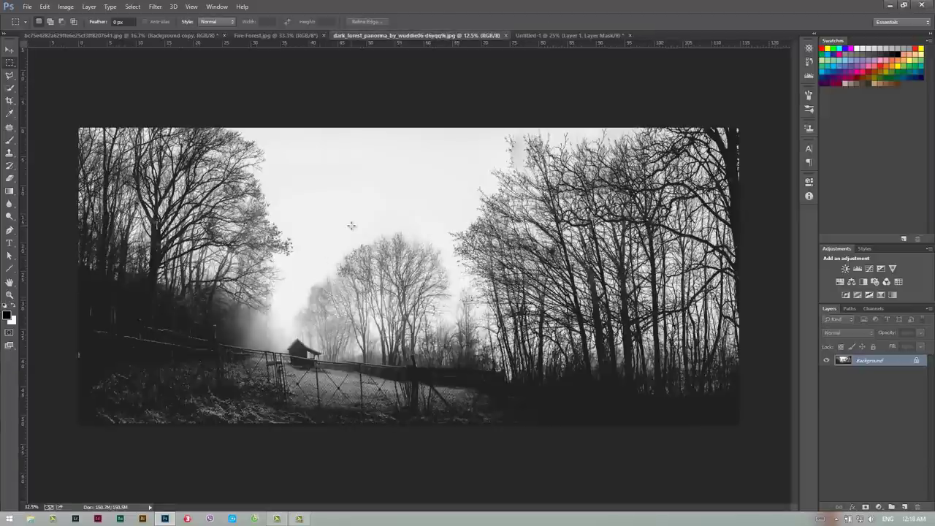
pyautogui.moveTo(351, 226); pyautogui.dragTo(514, 378)
pyautogui.hotkey('ctrl', 'd')
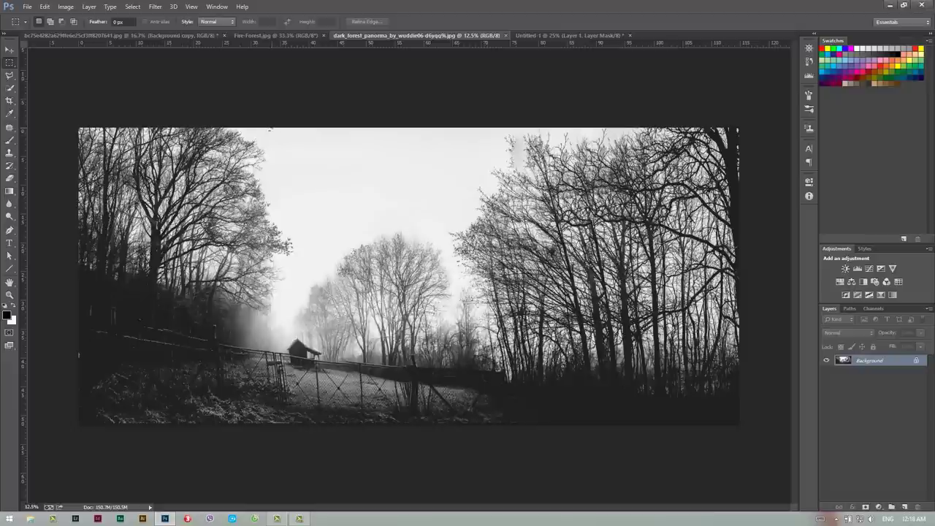
pyautogui.moveTo(270, 129); pyautogui.dragTo(88, 308)
pyautogui.moveTo(161, 257)
pyautogui.mouseDown()
pyautogui.moveTo(542, 38)
pyautogui.moveTo(511, 356)
pyautogui.mouseUp()
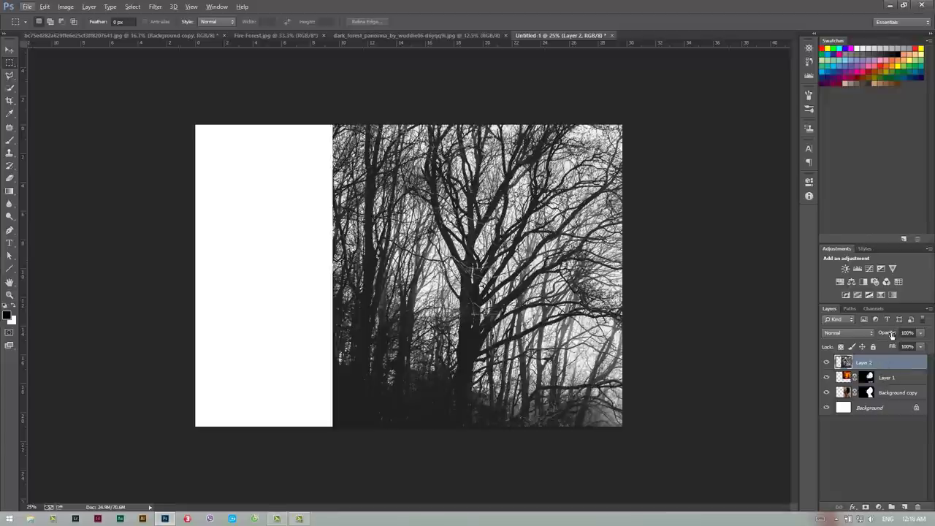
# Step: Scale Layer 2 to about 60%, flip it vertically and rotate it over the neck
pyautogui.hotkey('ctrl', 't')
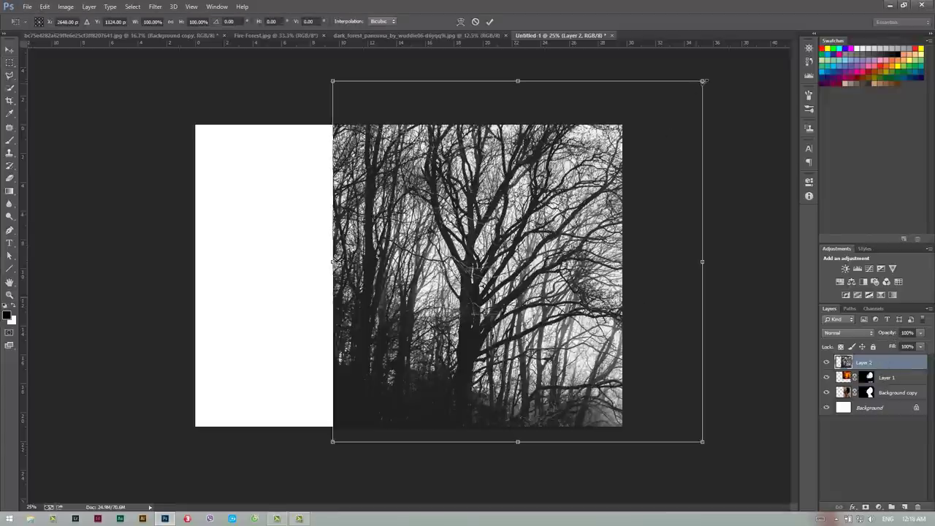
pyautogui.moveTo(664, 126); pyautogui.dragTo(639, 151)
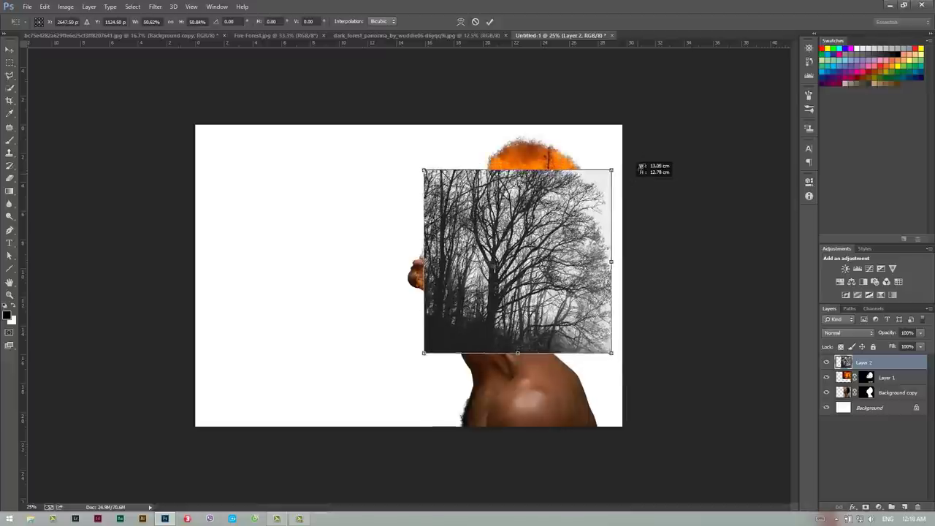
pyautogui.rightClick(598, 197)
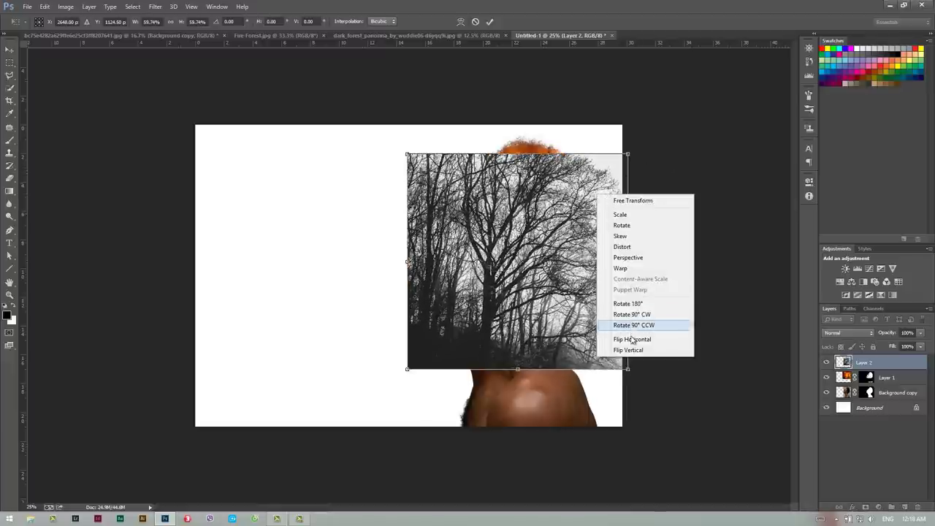
pyautogui.click(628, 352)
pyautogui.moveTo(561, 265); pyautogui.dragTo(538, 330)
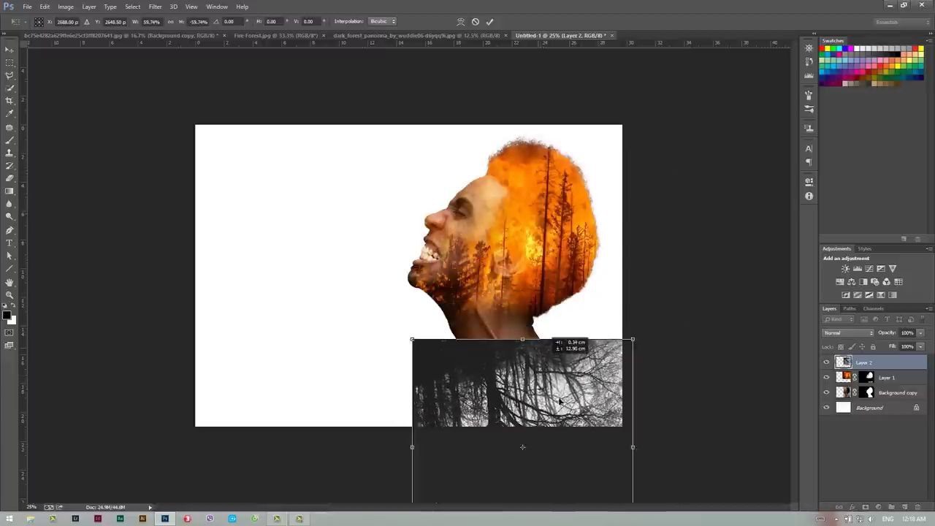
pyautogui.moveTo(537, 331); pyautogui.dragTo(553, 319)
pyautogui.moveTo(666, 301); pyautogui.dragTo(660, 246)
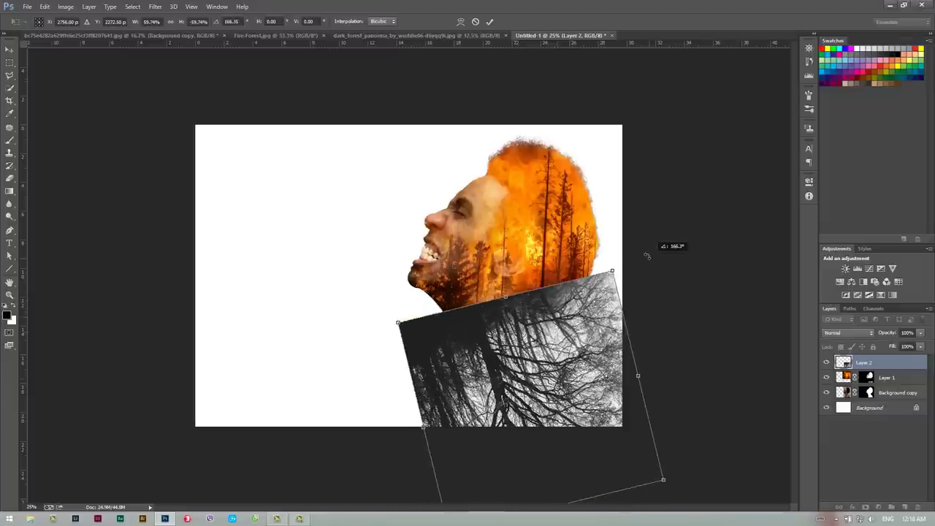
pyautogui.moveTo(537, 395)
pyautogui.mouseDown()
pyautogui.moveTo(587, 477)
pyautogui.moveTo(515, 367)
pyautogui.mouseUp()
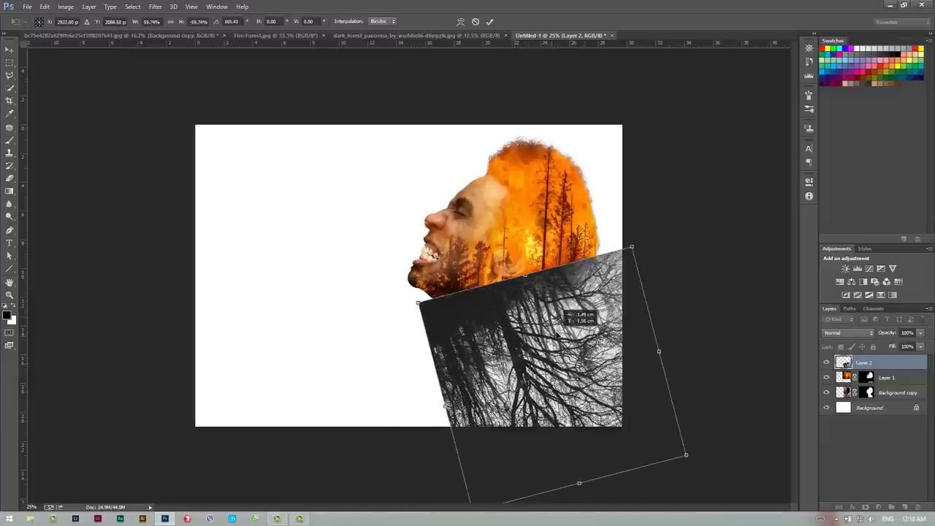
pyautogui.moveTo(515, 368); pyautogui.dragTo(542, 350)
pyautogui.press('Return')
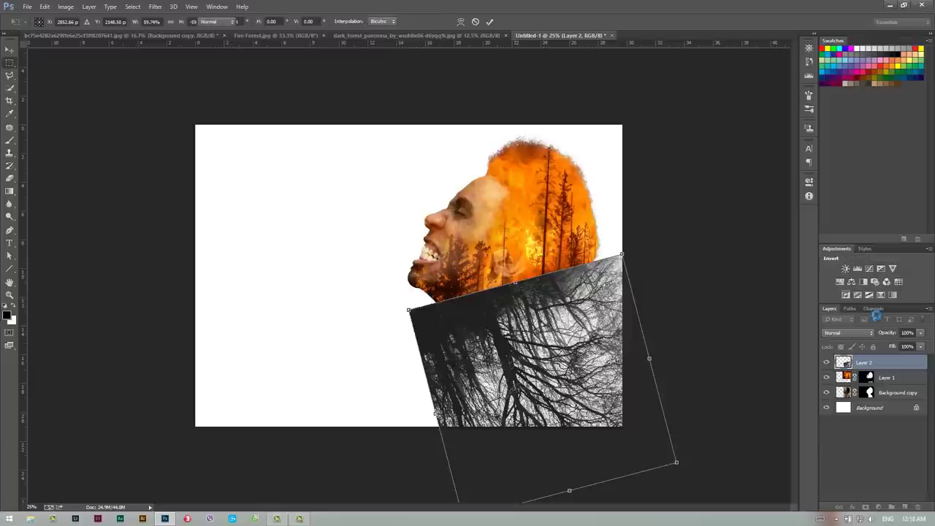
# Step: Realign the trees with the neck at 51% opacity, then restore Layer 2 to 100% opacity
pyautogui.moveTo(886, 333); pyautogui.dragTo(868, 339)
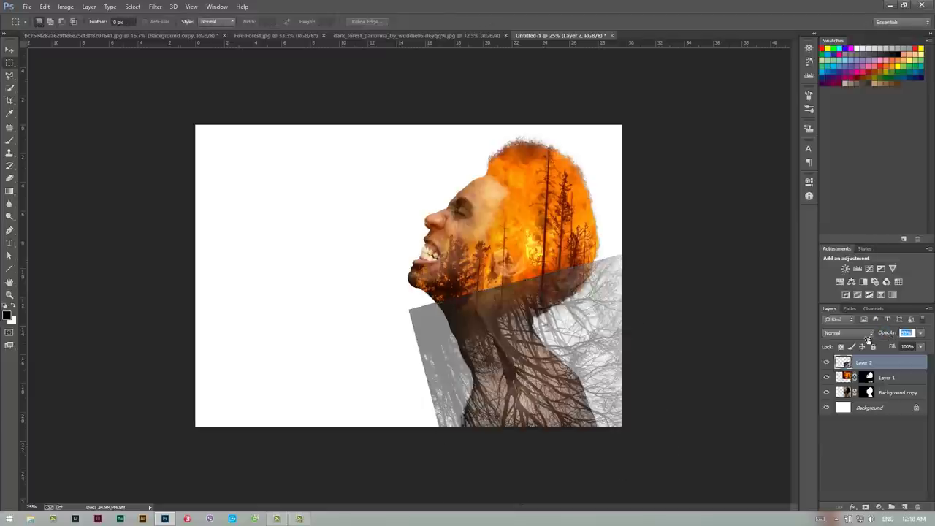
pyautogui.write('51')
pyautogui.press('Return')
pyautogui.moveTo(514, 356)
pyautogui.mouseDown()
pyautogui.moveTo(521, 358)
pyautogui.moveTo(504, 359)
pyautogui.mouseUp()
pyautogui.hotkey('ctrl', 't')
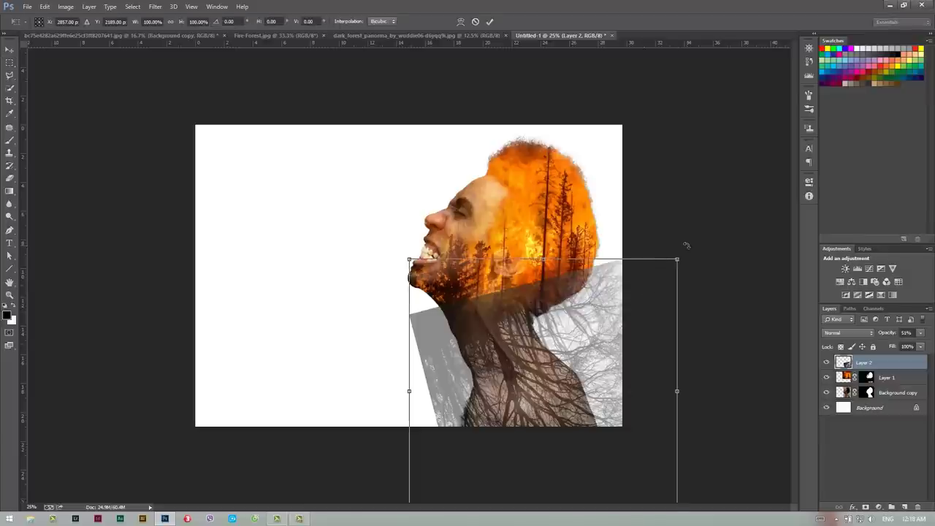
pyautogui.moveTo(686, 245); pyautogui.dragTo(681, 221)
pyautogui.moveTo(553, 411)
pyautogui.mouseDown()
pyautogui.moveTo(546, 404)
pyautogui.moveTo(552, 417)
pyautogui.mouseUp()
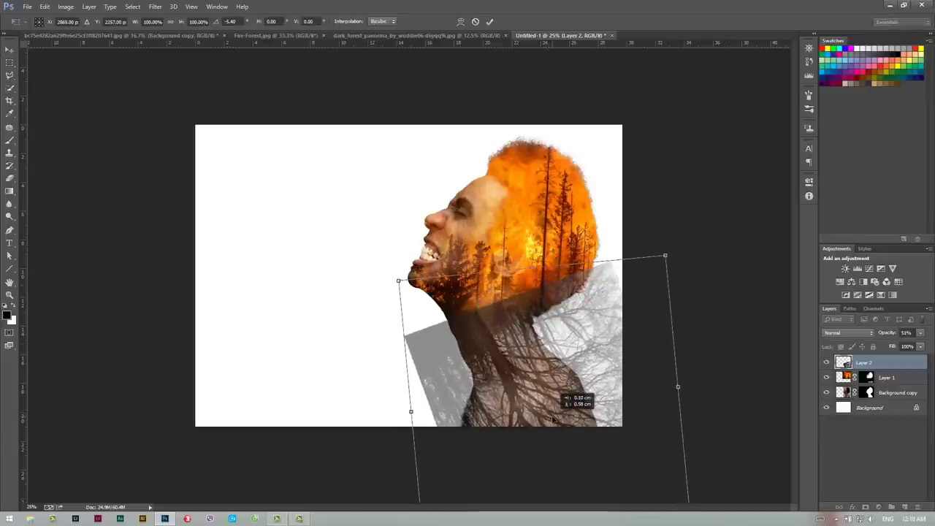
pyautogui.press('Return')
pyautogui.press('m')
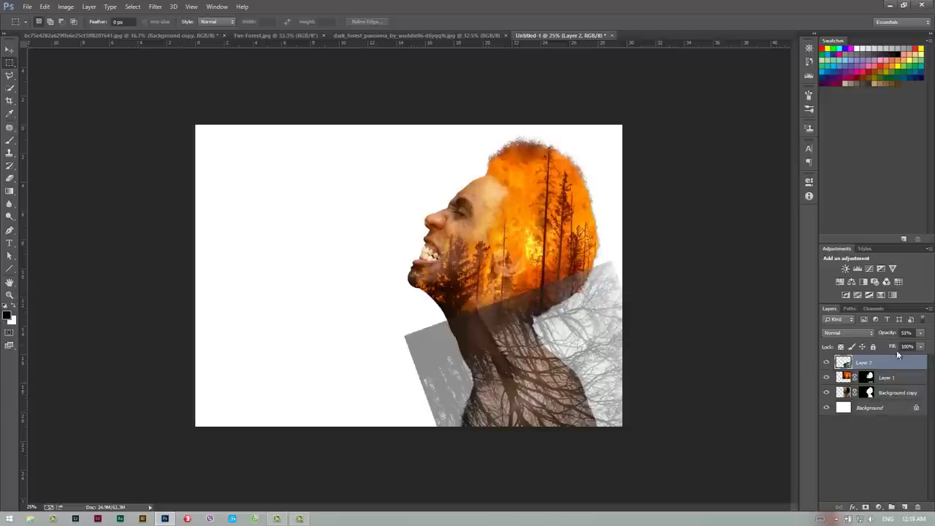
pyautogui.moveTo(887, 334); pyautogui.dragTo(914, 366)
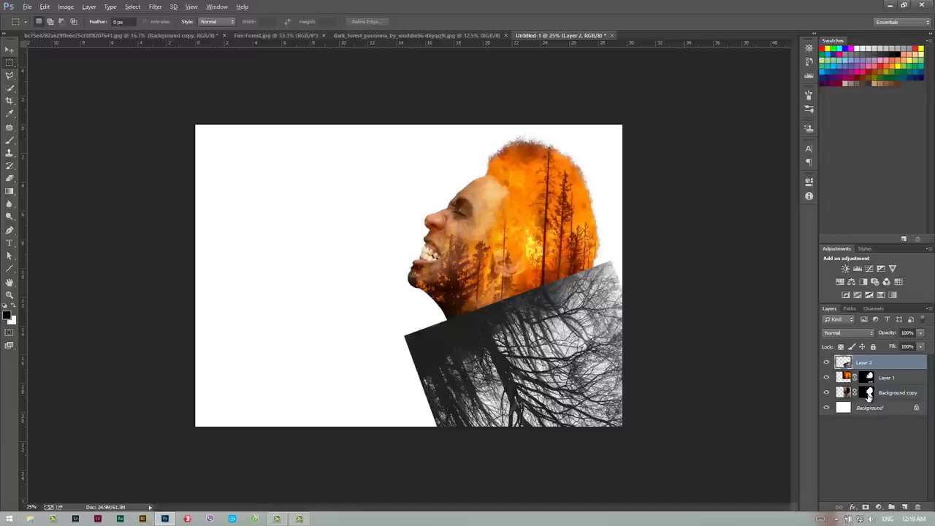
# Step: Copy the silhouette mask onto the tree layer and set its opacity to 62%
pyautogui.moveTo(870, 395); pyautogui.dragTo(882, 365)
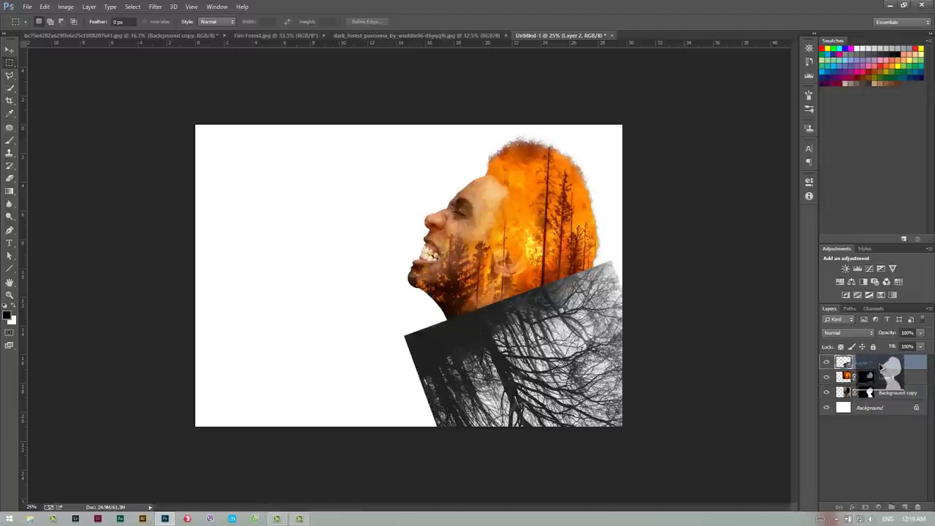
pyautogui.moveTo(881, 365); pyautogui.dragTo(873, 366)
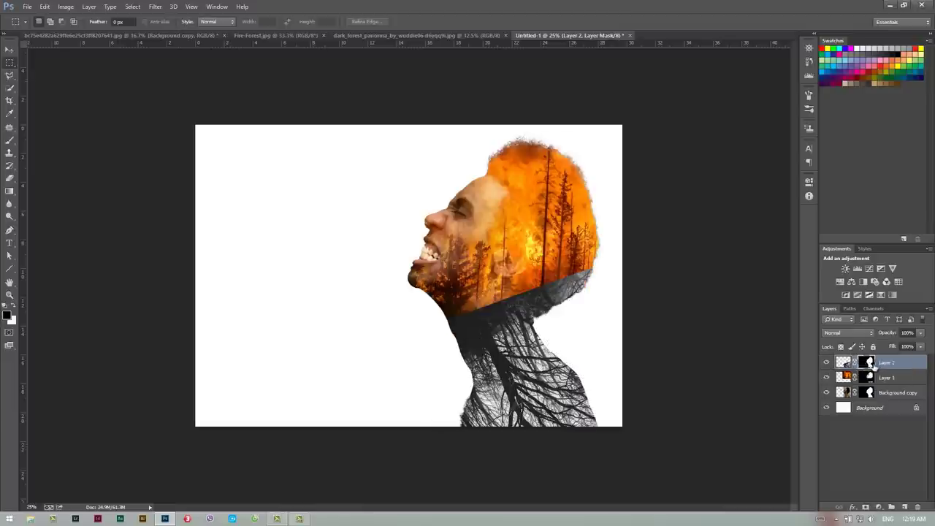
pyautogui.click(887, 334)
pyautogui.press('Up')
pyautogui.press('Up')
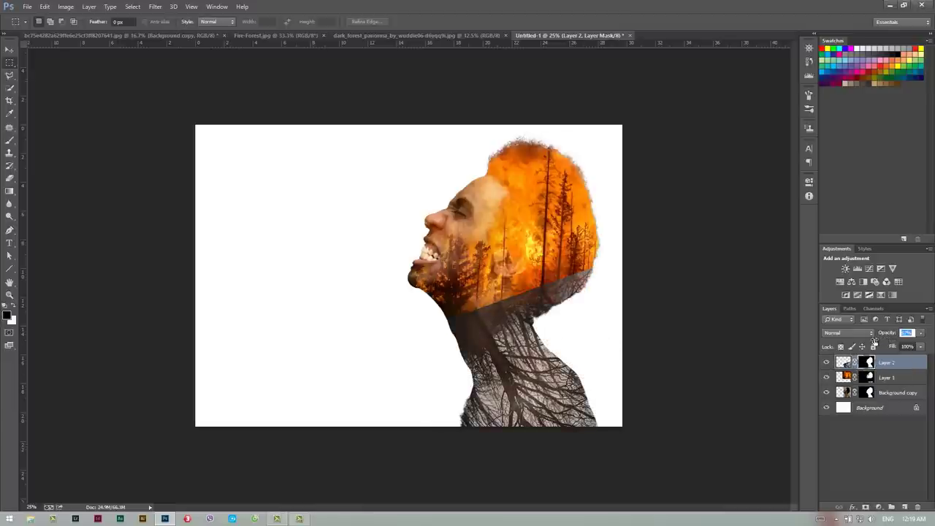
pyautogui.press('Return')
# Step: Paint Layer 2's mask around the jaw and neck, then fade it to 21% opacity
pyautogui.press('b')
pyautogui.moveTo(577, 249); pyautogui.dragTo(438, 306)
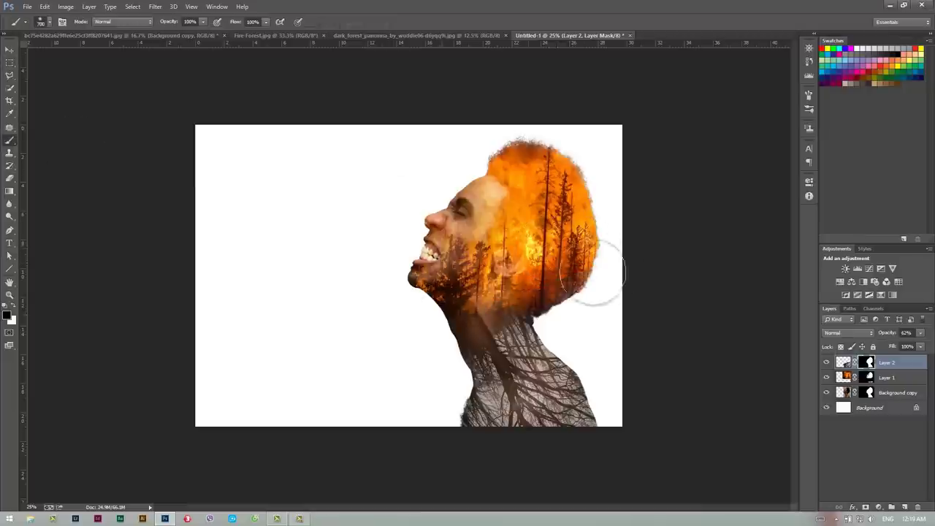
pyautogui.moveTo(428, 271)
pyautogui.mouseDown()
pyautogui.moveTo(449, 312)
pyautogui.moveTo(526, 351)
pyautogui.mouseUp()
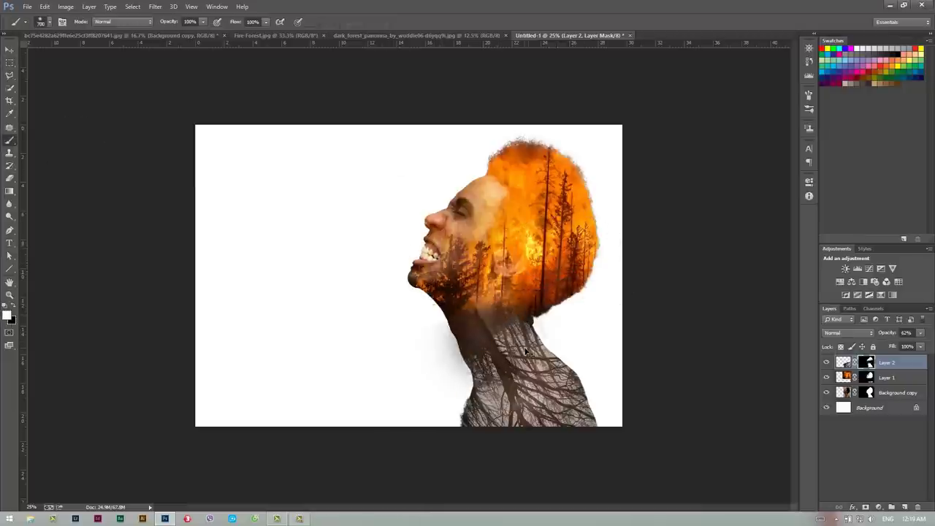
pyautogui.keyDown('ctrl'); pyautogui.click(868, 395); pyautogui.keyUp('ctrl')
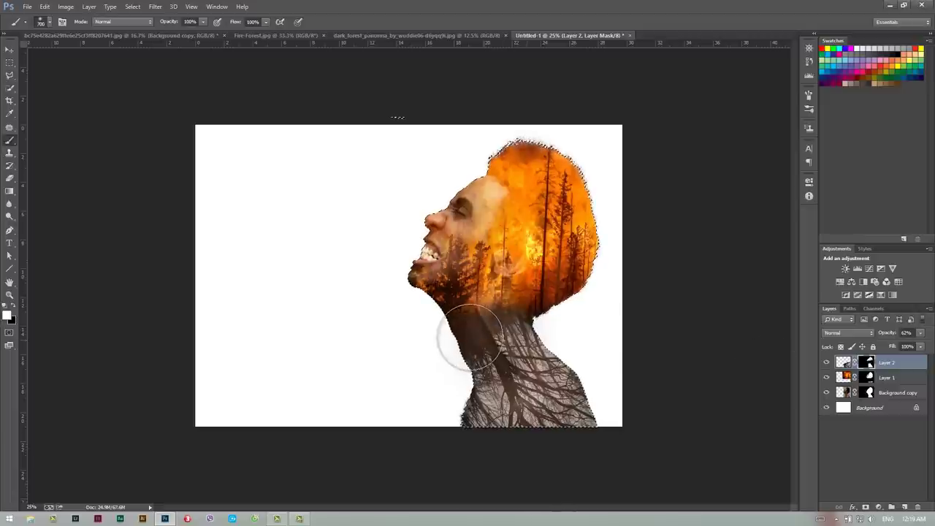
pyautogui.moveTo(454, 333); pyautogui.dragTo(504, 289)
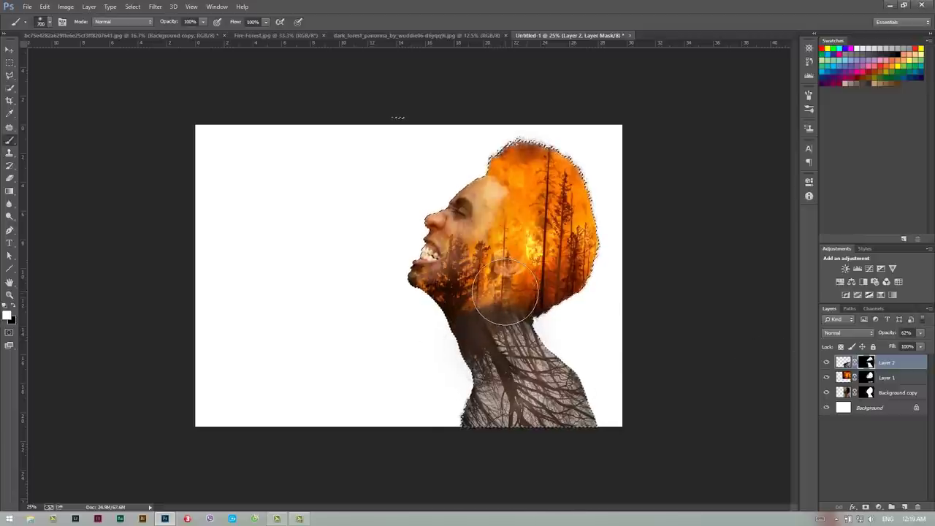
pyautogui.press('x')
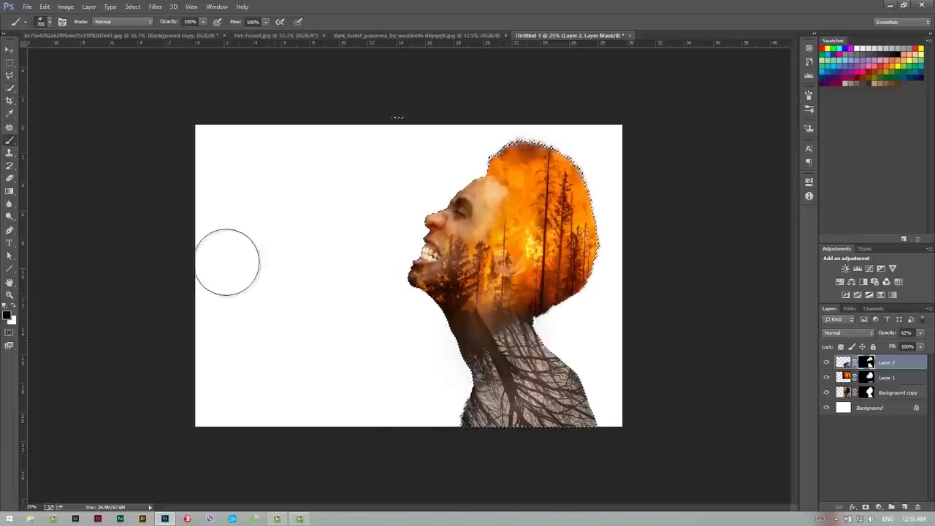
pyautogui.press('z')
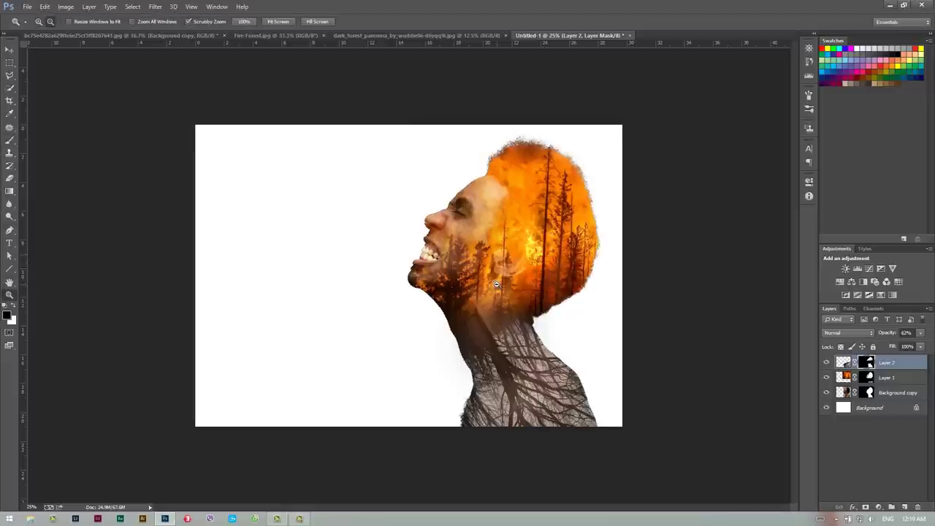
pyautogui.keyDown('alt'); pyautogui.click(438, 324); pyautogui.keyUp('alt')
pyautogui.hotkey('ctrl', '+')
pyautogui.hotkey('ctrl', '+')
pyautogui.hotkey('ctrl', '+')
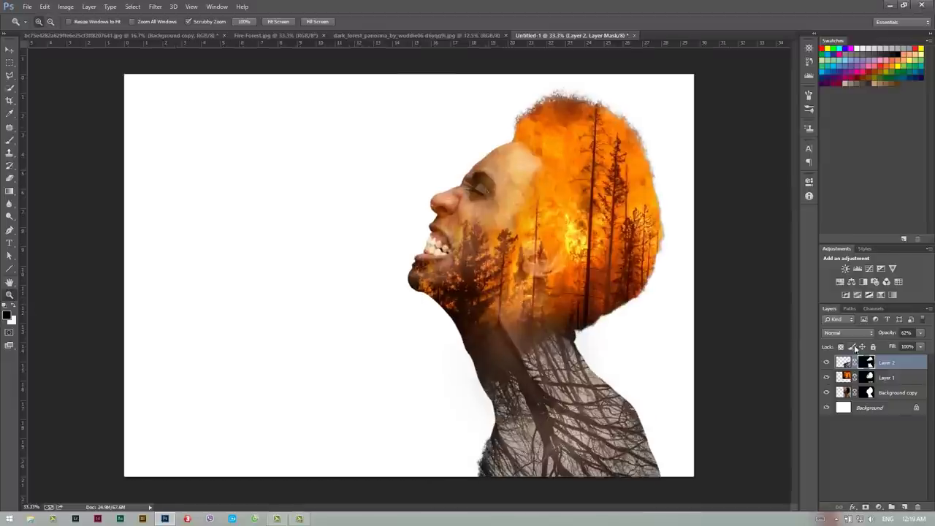
pyautogui.moveTo(892, 335); pyautogui.dragTo(846, 340)
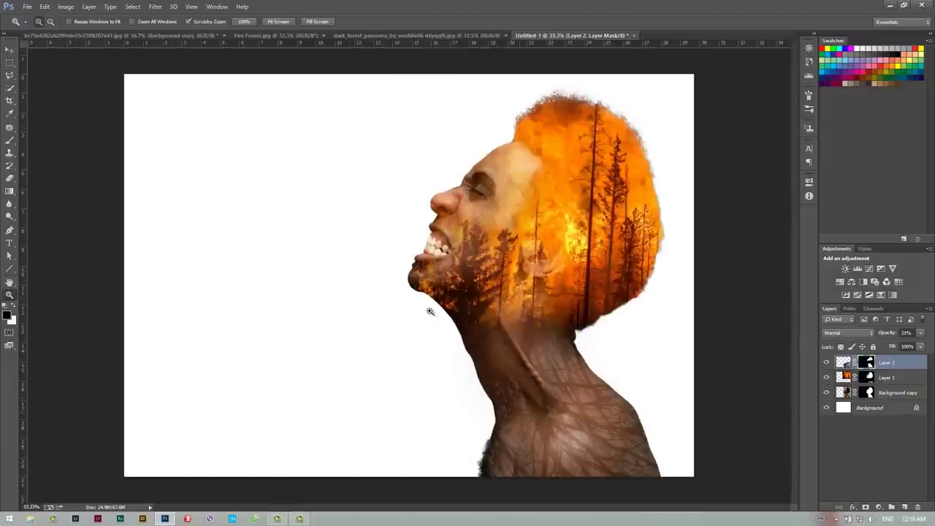
pyautogui.keyDown('alt'); pyautogui.click(663, 329); pyautogui.keyUp('alt')
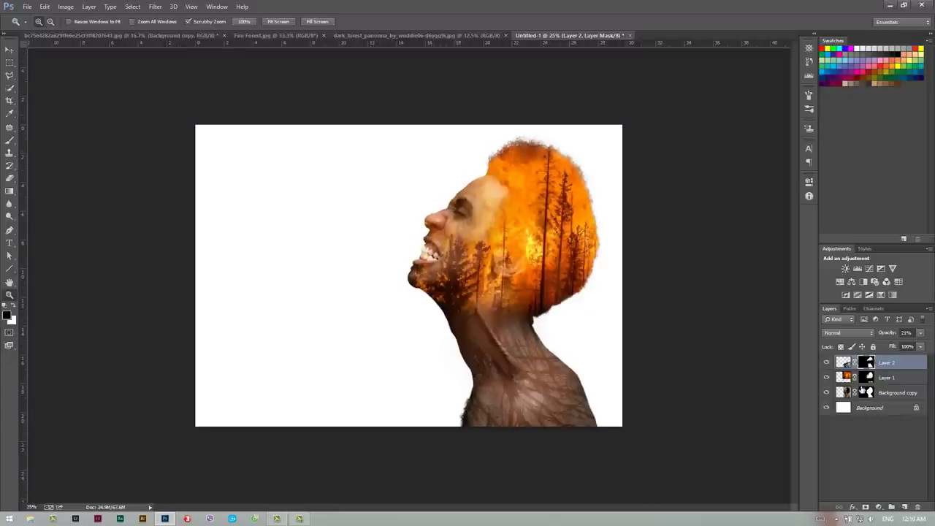
# Step: Add an enlarged Fire-Forest.jpg copy as Layer 3 above Background at 25% opacity
pyautogui.click(276, 35)
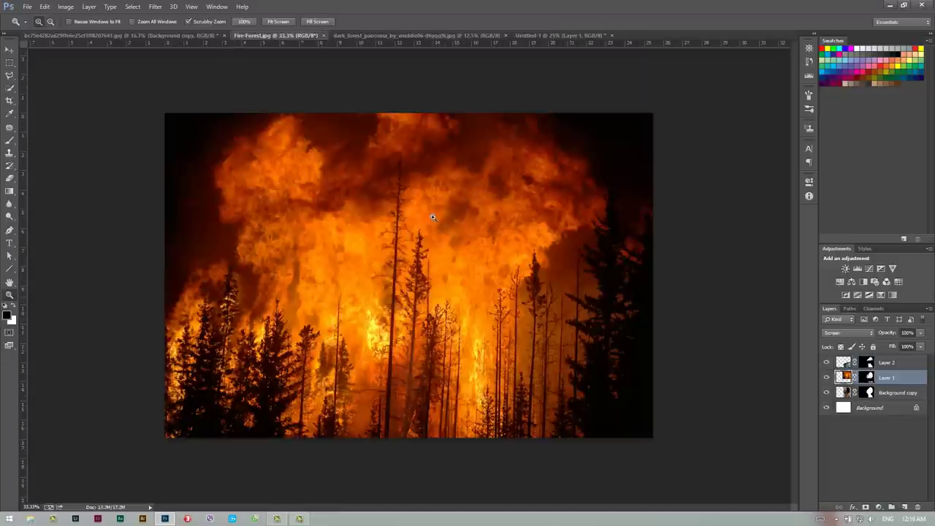
pyautogui.moveTo(431, 281)
pyautogui.mouseDown()
pyautogui.moveTo(464, 261)
pyautogui.moveTo(447, 316)
pyautogui.moveTo(377, 276)
pyautogui.mouseUp()
pyautogui.hotkey('ctrl', 't')
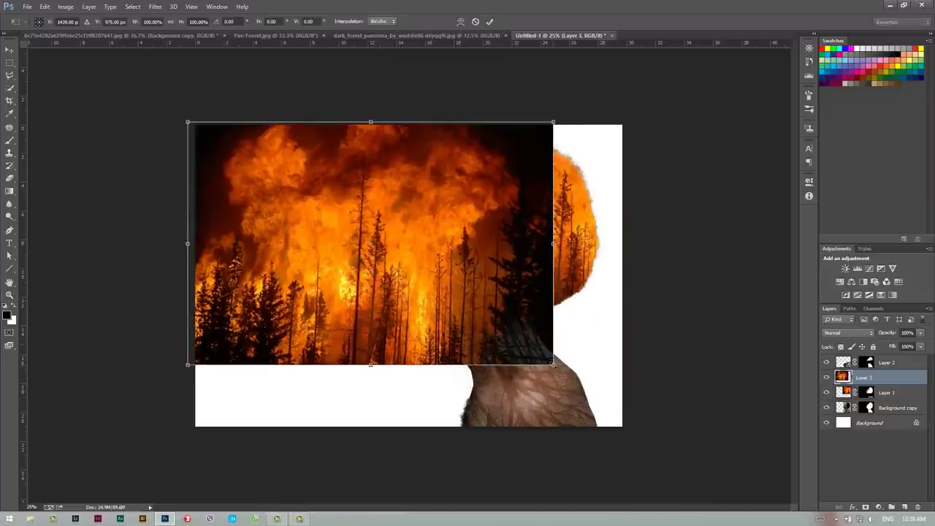
pyautogui.moveTo(553, 365)
pyautogui.mouseDown()
pyautogui.moveTo(698, 448)
pyautogui.moveTo(680, 437)
pyautogui.mouseUp()
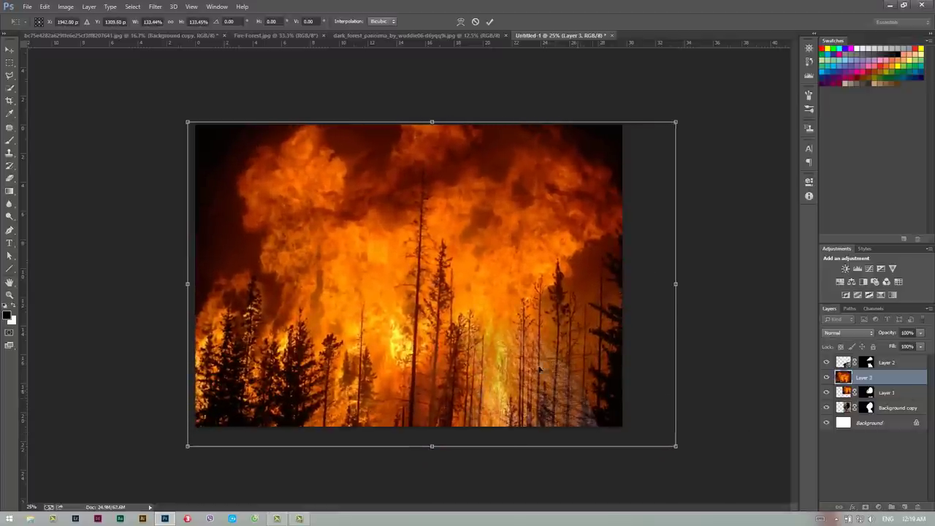
pyautogui.moveTo(521, 363); pyautogui.dragTo(475, 358)
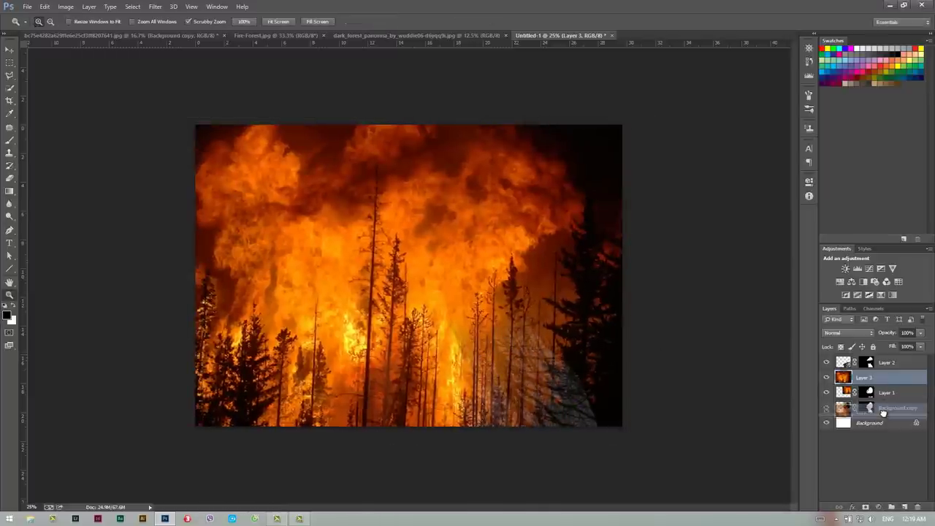
pyautogui.moveTo(880, 382); pyautogui.dragTo(876, 414)
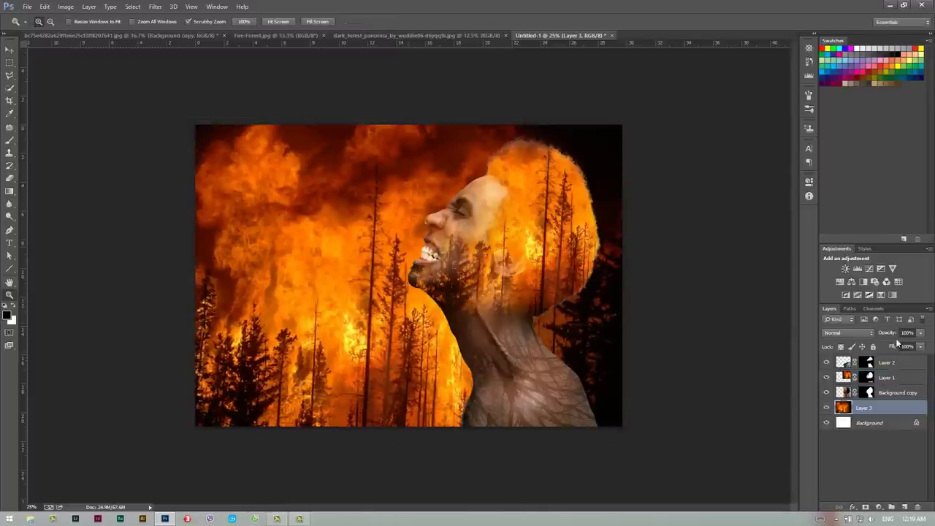
pyautogui.moveTo(892, 334); pyautogui.dragTo(858, 347)
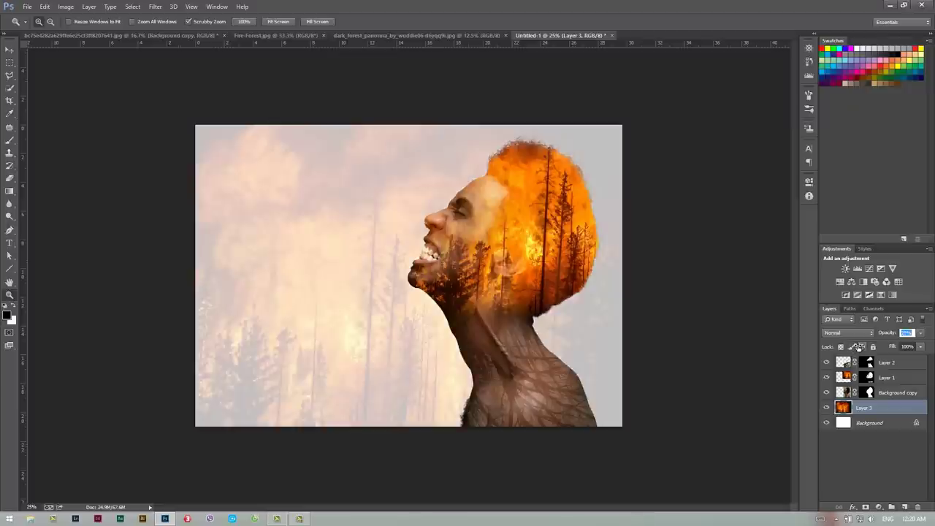
pyautogui.click(904, 363)
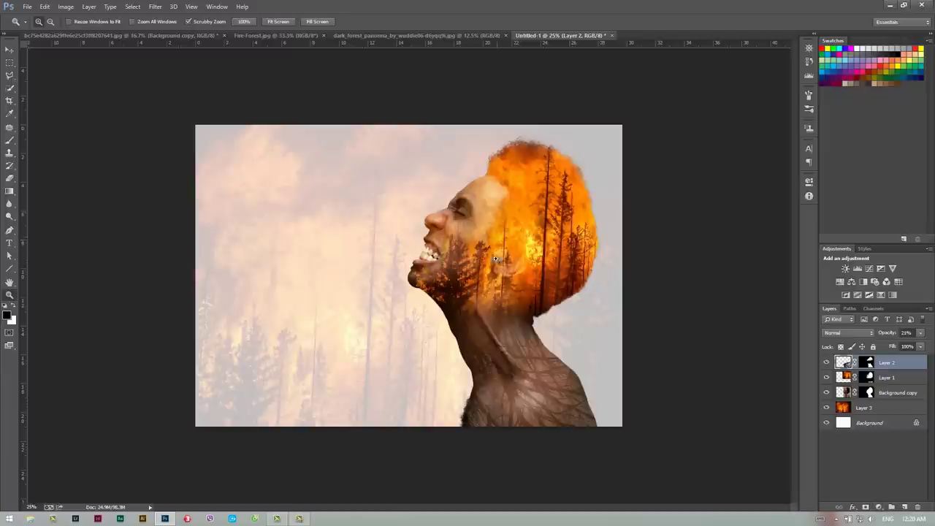
# Step: Add a Black & White adjustment layer atop the stack and close its properties
pyautogui.click(877, 506)
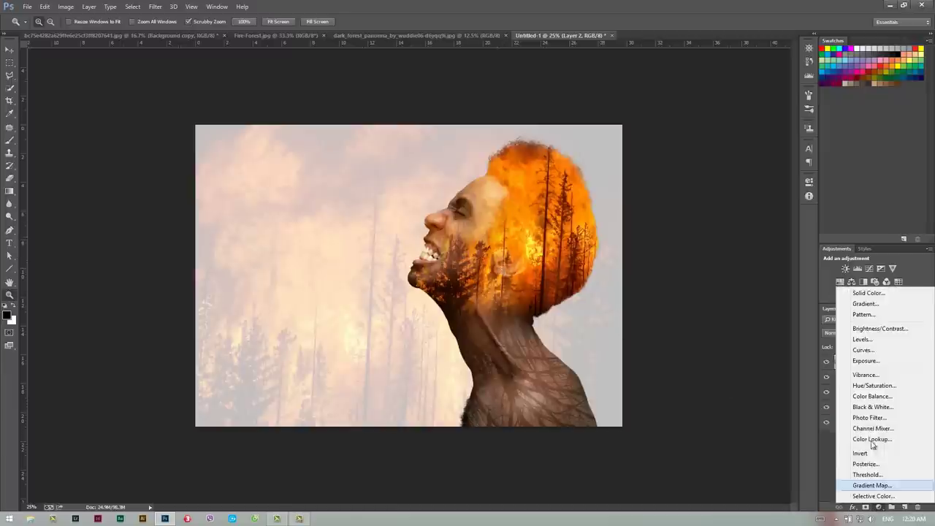
pyautogui.click(870, 414)
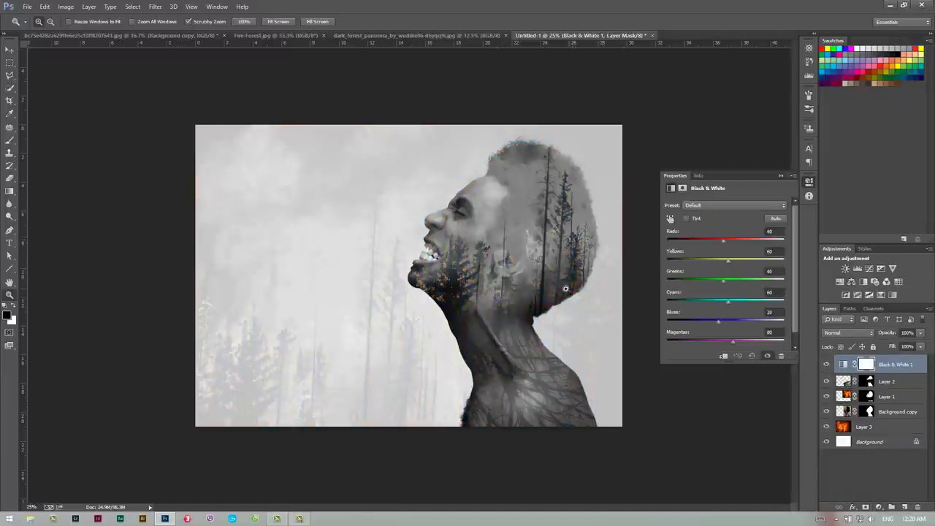
pyautogui.click(780, 177)
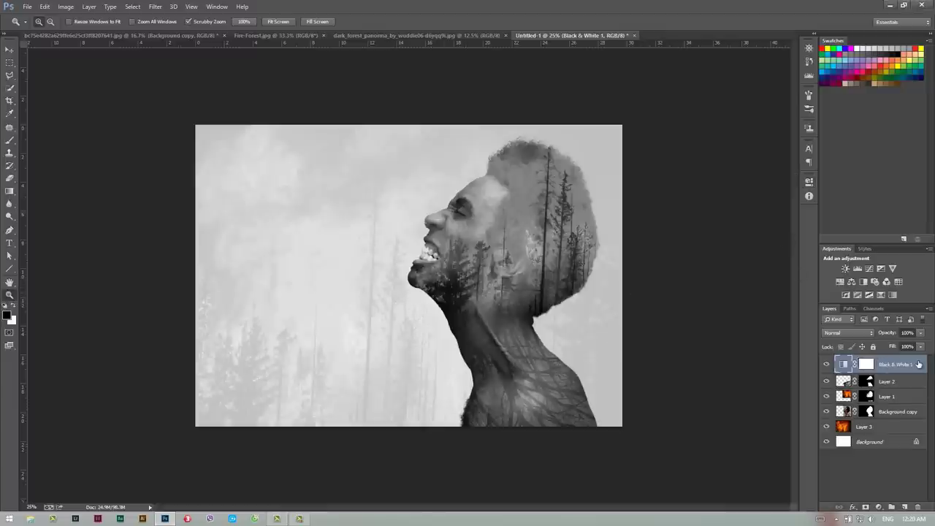
# Step: Replace the Black & White layer with a Violet, Orange Gradient Map at 25% opacity
pyautogui.press('Delete')
pyautogui.click(879, 506)
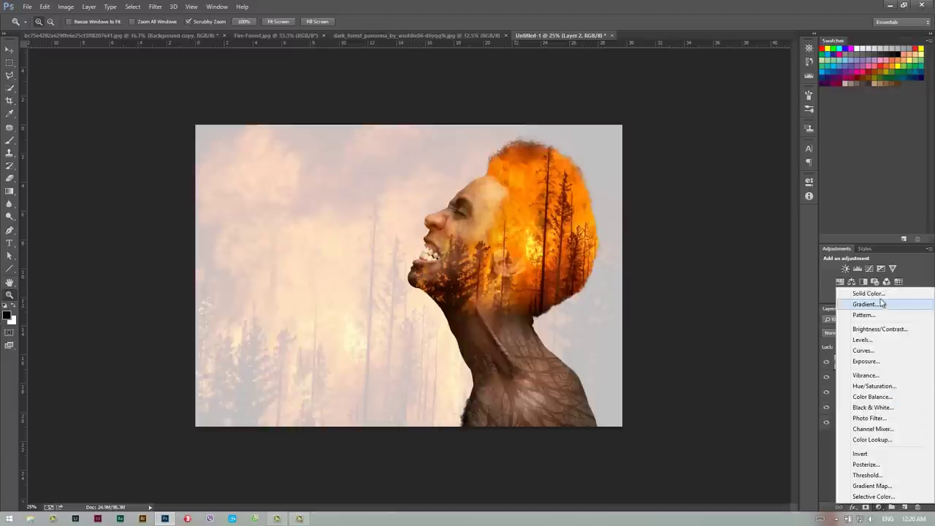
pyautogui.click(869, 485)
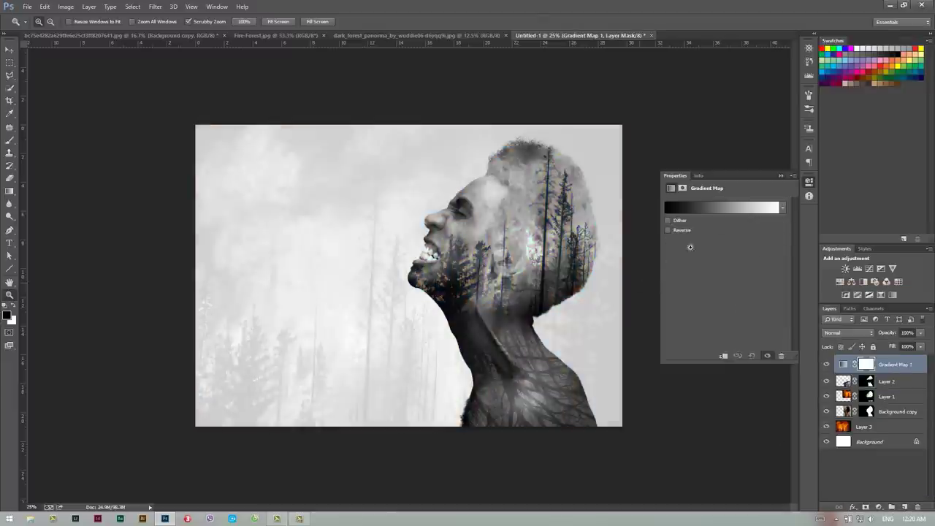
pyautogui.click(727, 208)
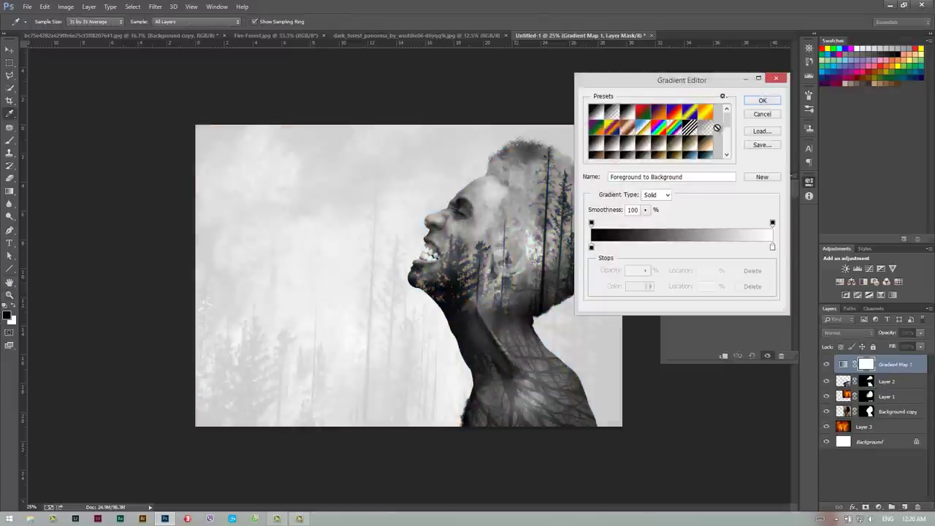
pyautogui.moveTo(729, 133)
pyautogui.mouseDown()
pyautogui.moveTo(729, 150)
pyautogui.moveTo(728, 121)
pyautogui.mouseUp()
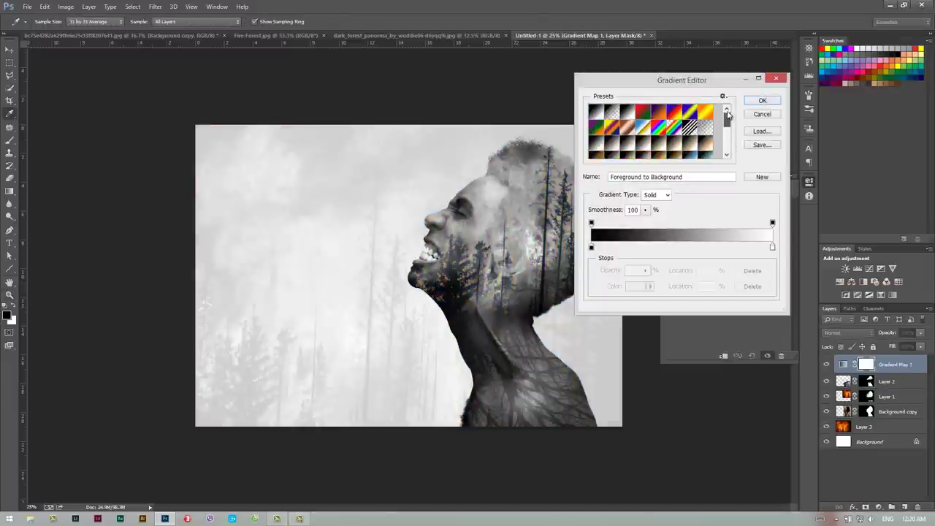
pyautogui.click(662, 114)
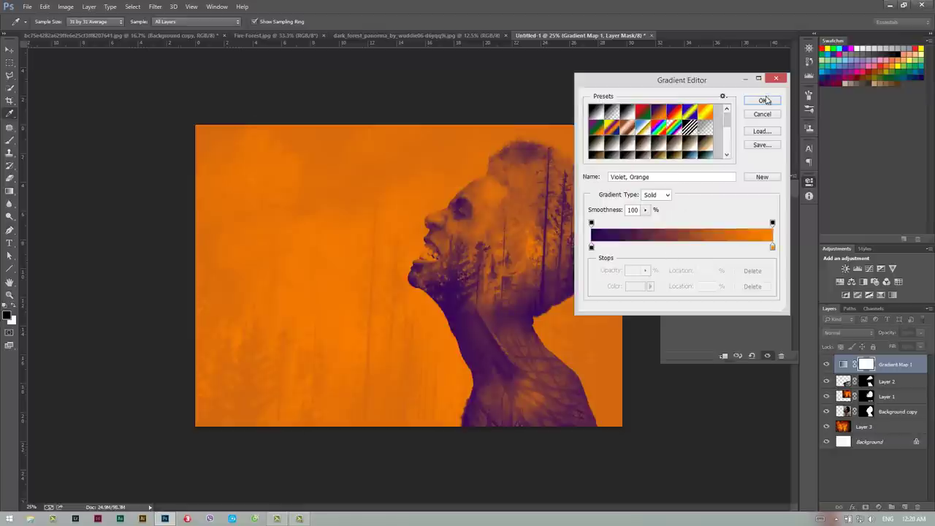
pyautogui.click(764, 100)
pyautogui.moveTo(889, 334); pyautogui.dragTo(852, 343)
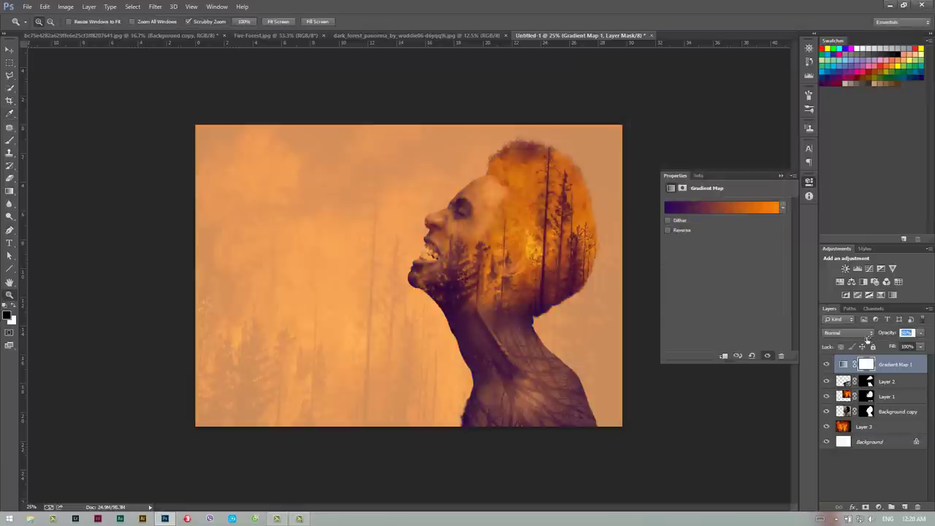
# Step: Try several sepia gradient presets and settle on Sepia-Cyan for the Gradient Map
pyautogui.click(753, 207)
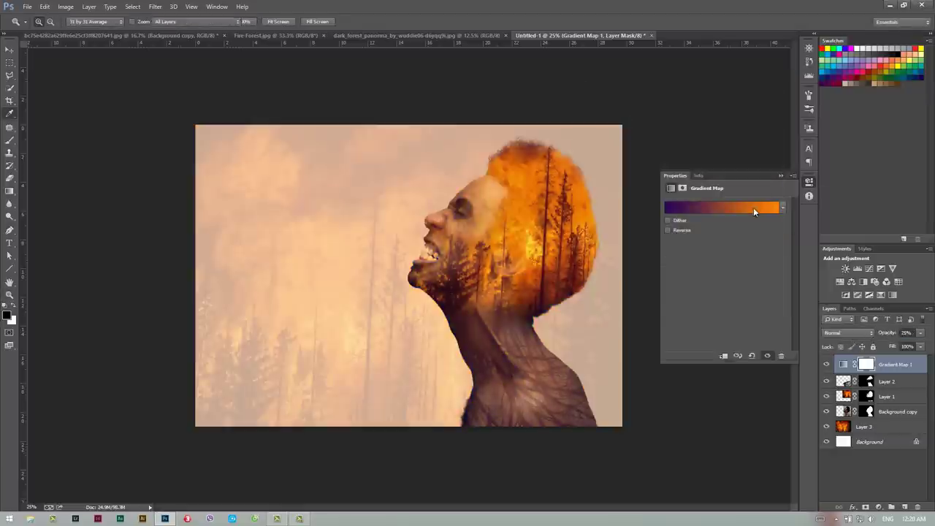
pyautogui.moveTo(728, 121); pyautogui.dragTo(728, 135)
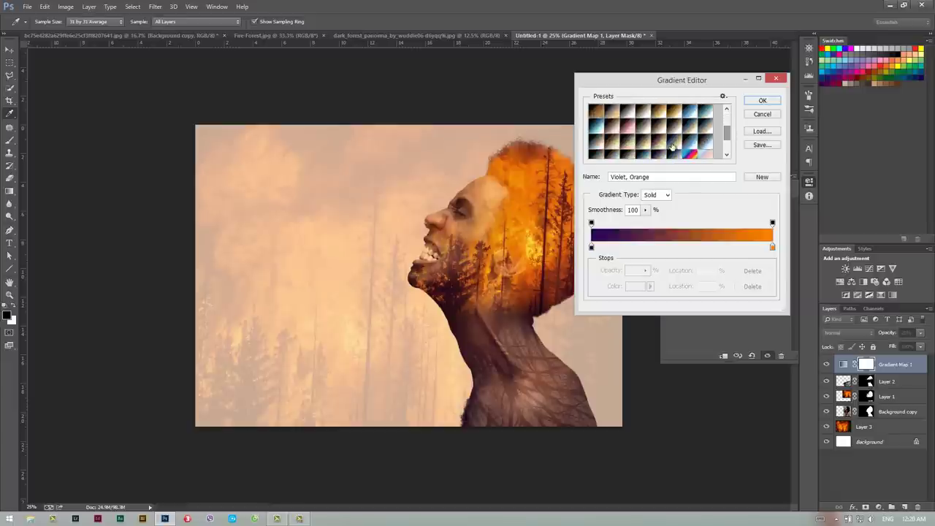
pyautogui.click(657, 148)
pyautogui.click(632, 148)
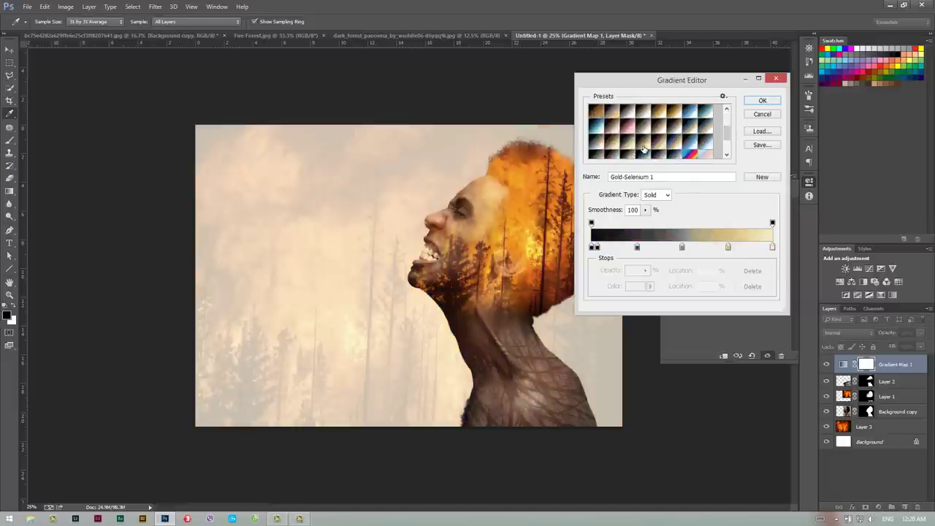
pyautogui.click(645, 152)
pyautogui.click(630, 150)
pyautogui.click(605, 145)
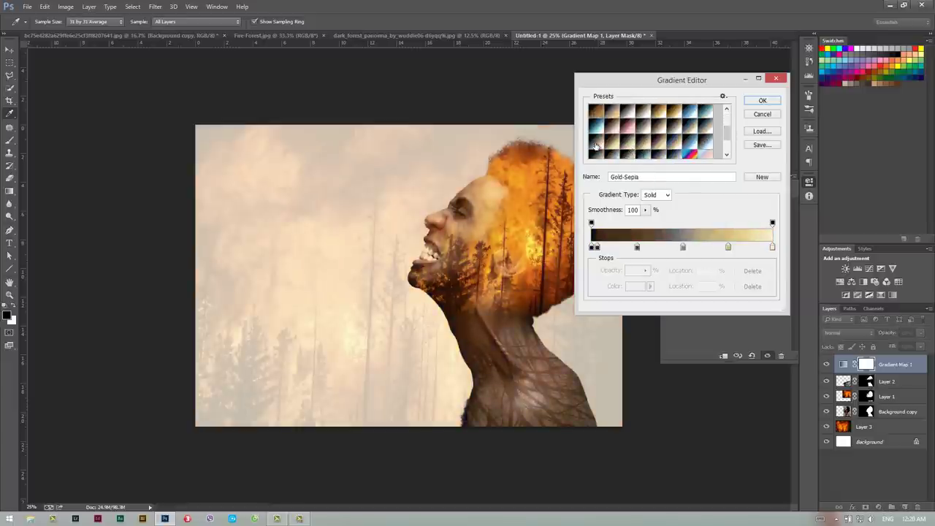
pyautogui.click(671, 132)
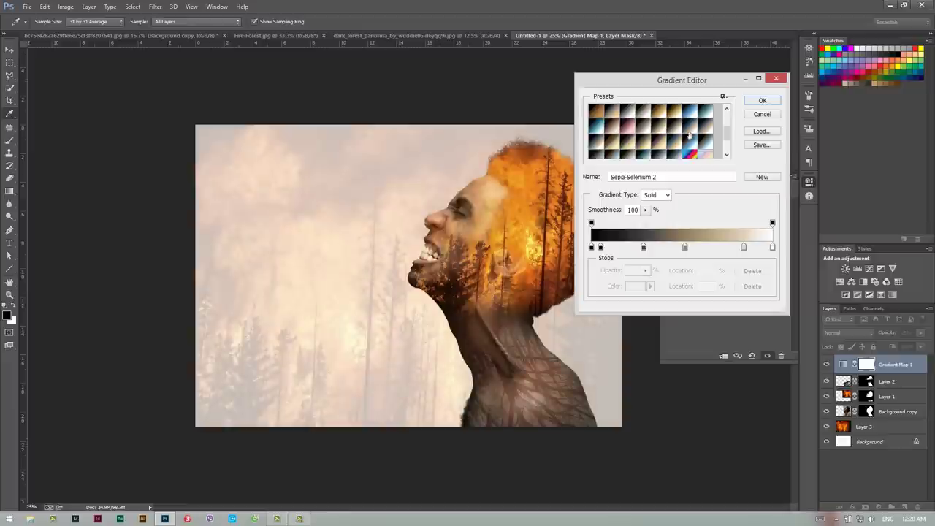
pyautogui.click(692, 133)
pyautogui.click(705, 132)
pyautogui.click(692, 135)
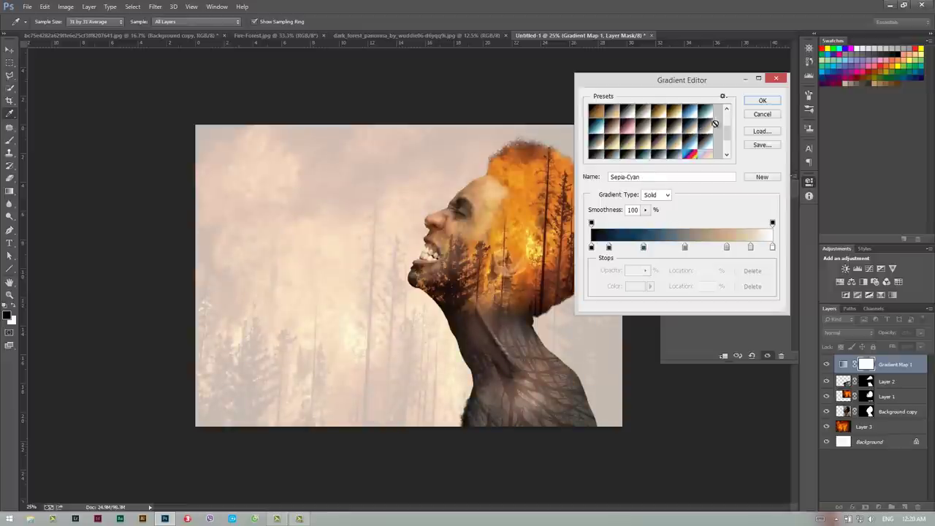
pyautogui.click(774, 103)
pyautogui.click(780, 177)
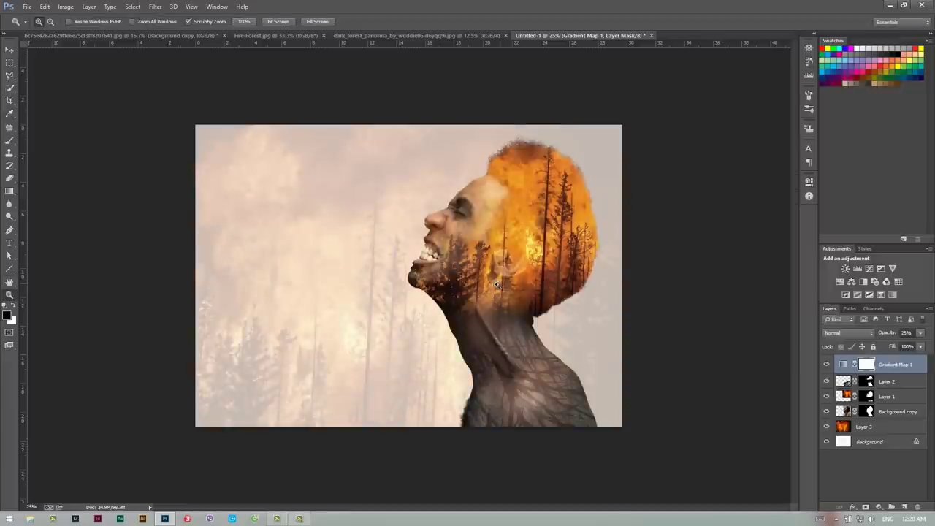
pyautogui.moveTo(412, 270); pyautogui.dragTo(413, 295)
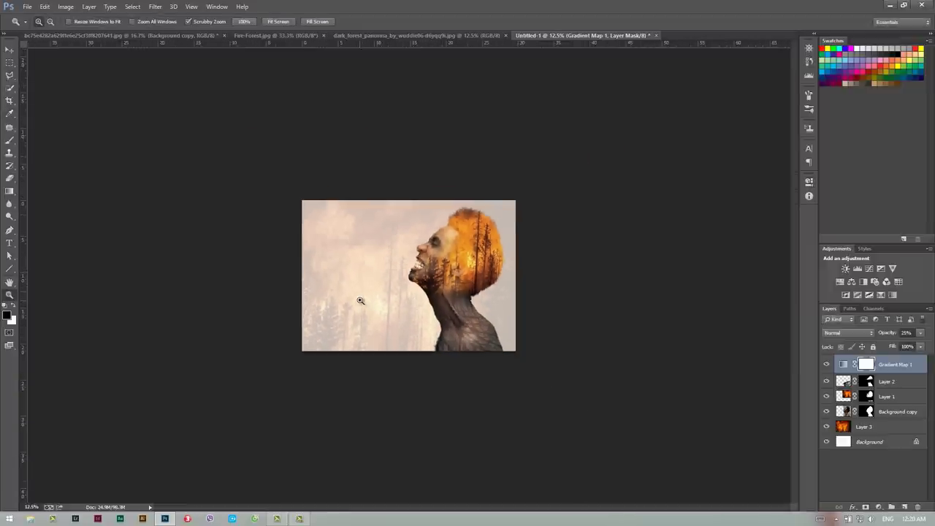
pyautogui.click(413, 295)
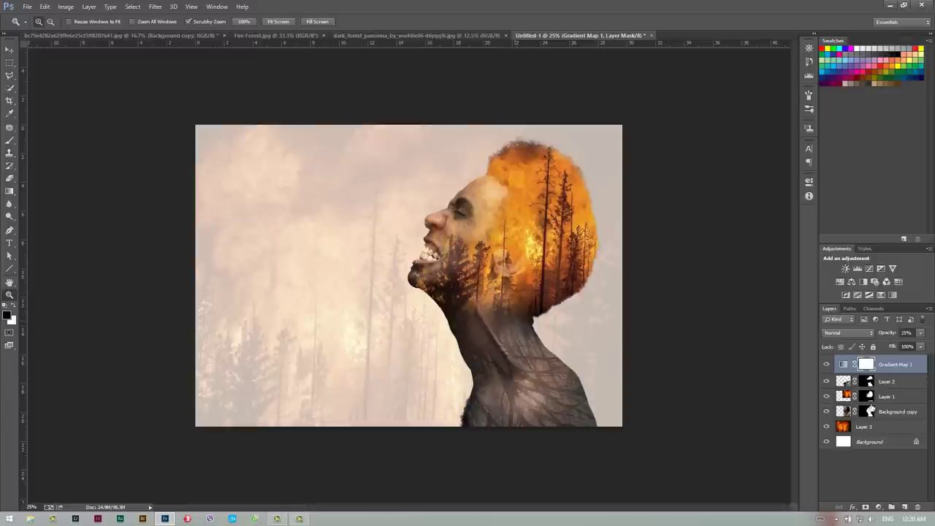
# Step: Enlarge Layer 1's fire forest and slide it right into the head, discarding a second resize
pyautogui.click(847, 398)
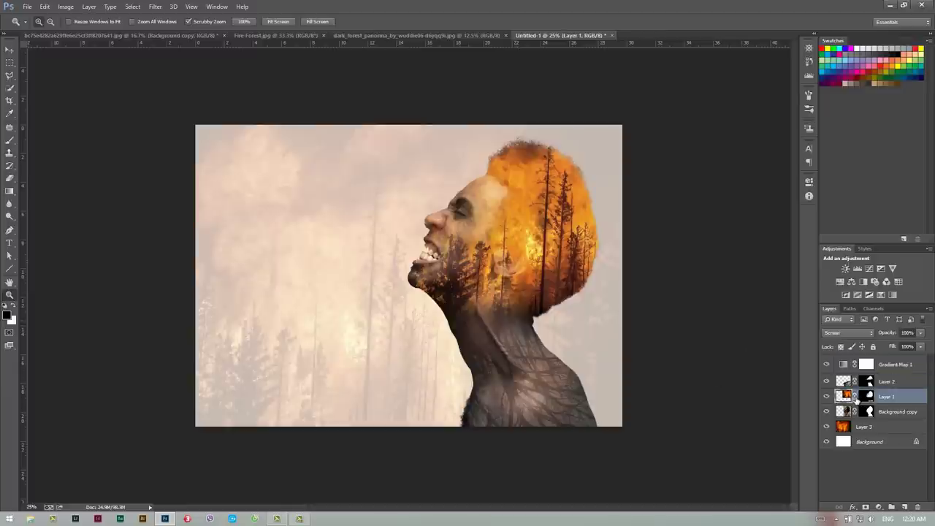
pyautogui.hotkey('ctrl', 't')
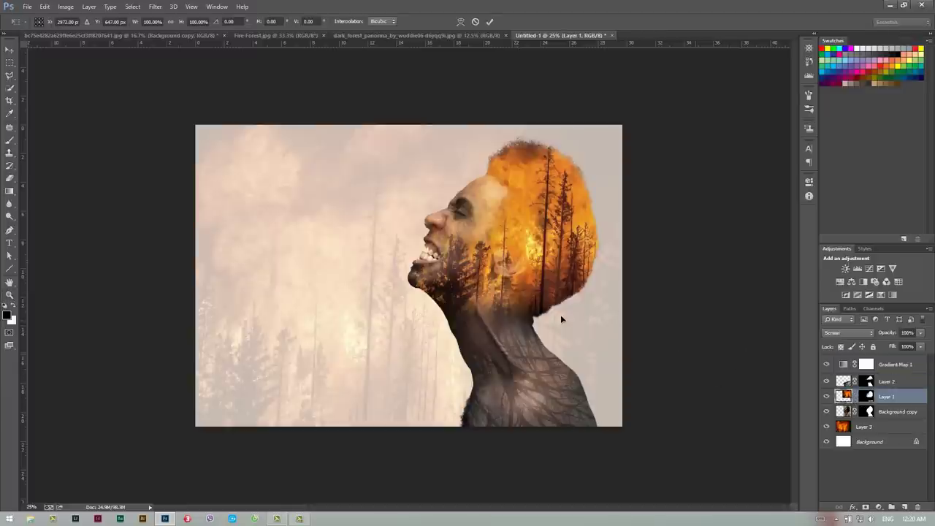
pyautogui.moveTo(373, 325)
pyautogui.mouseDown()
pyautogui.moveTo(291, 377)
pyautogui.moveTo(307, 374)
pyautogui.mouseUp()
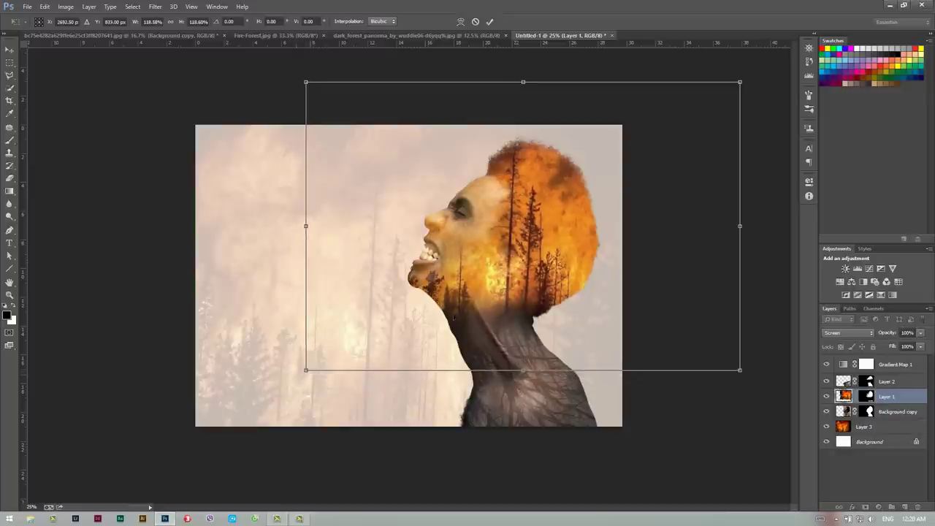
pyautogui.moveTo(476, 309)
pyautogui.mouseDown()
pyautogui.moveTo(563, 308)
pyautogui.moveTo(529, 279)
pyautogui.moveTo(532, 293)
pyautogui.mouseUp()
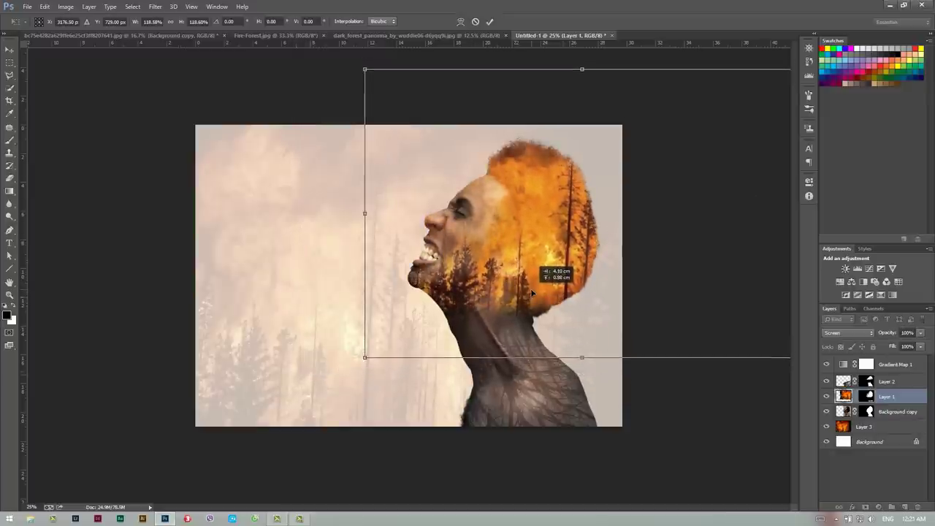
pyautogui.press('z')
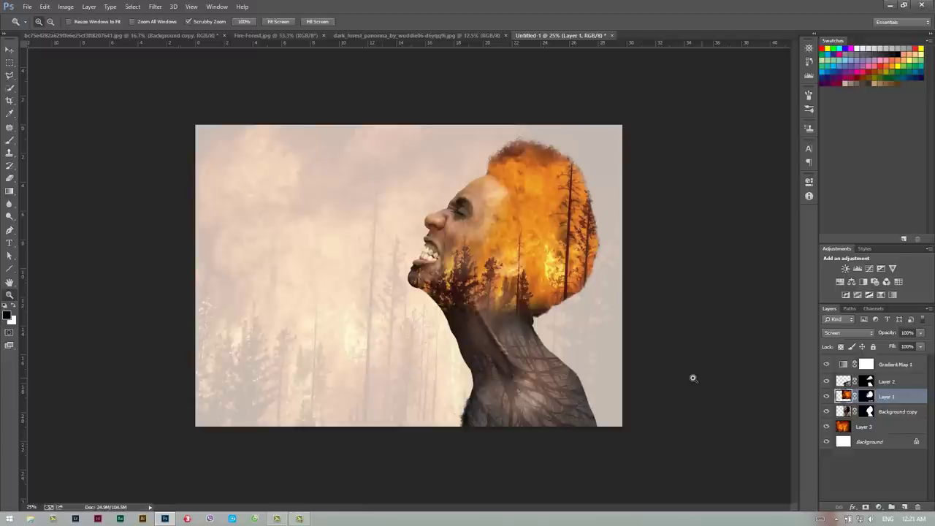
pyautogui.hotkey('ctrl', 't')
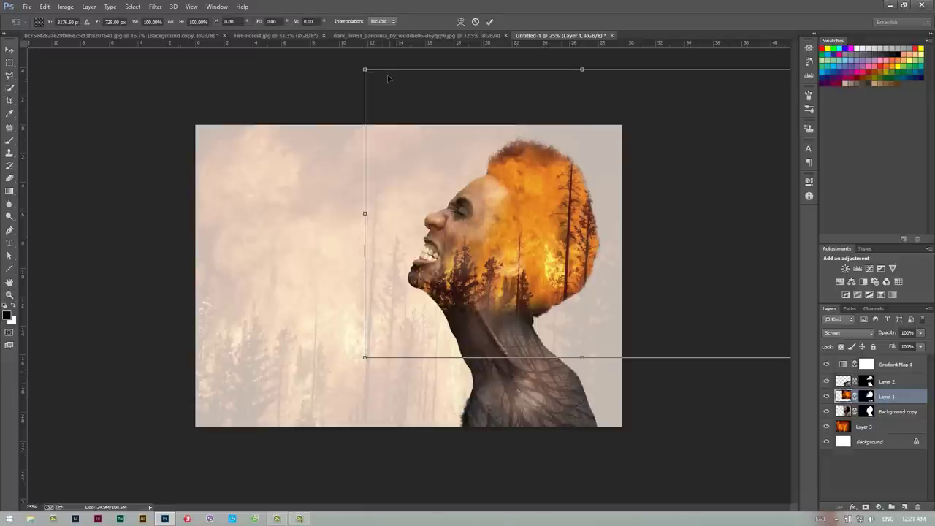
pyautogui.moveTo(364, 68); pyautogui.dragTo(419, 106)
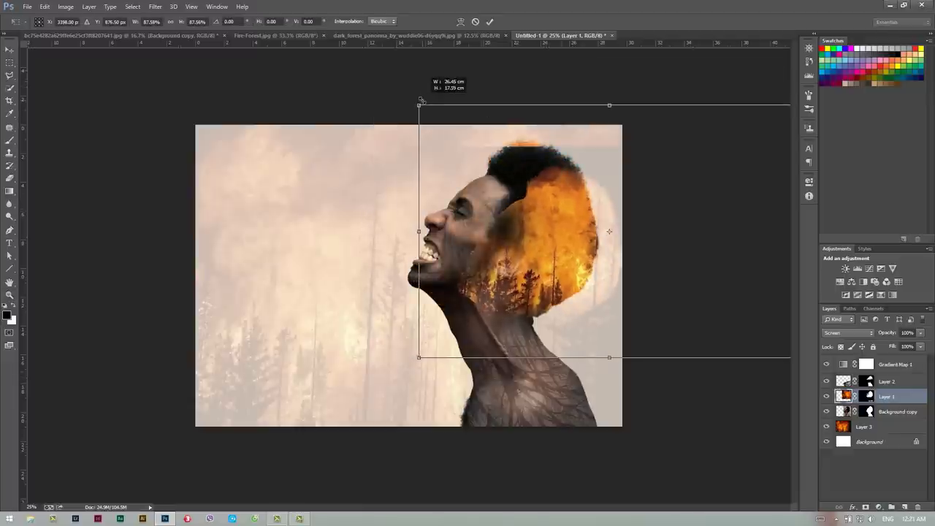
pyautogui.hotkey('ctrl', 'z')
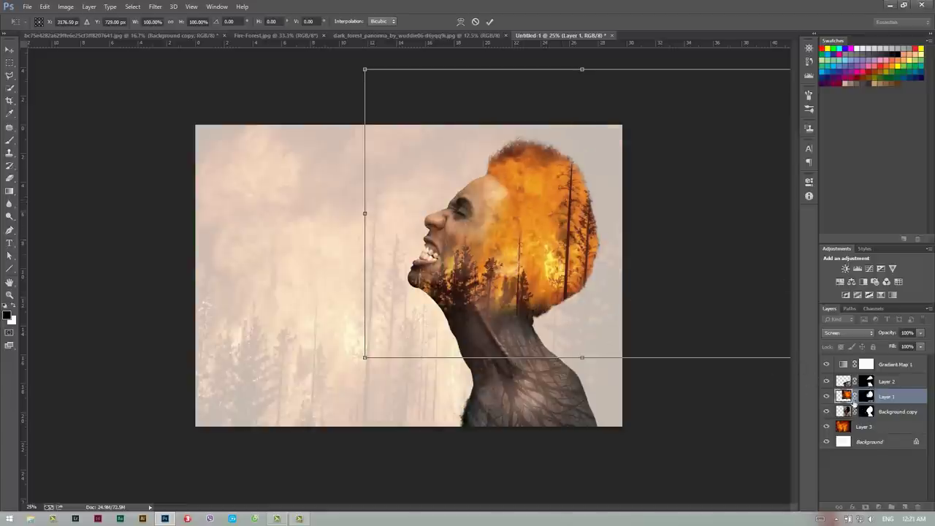
pyautogui.press('z')
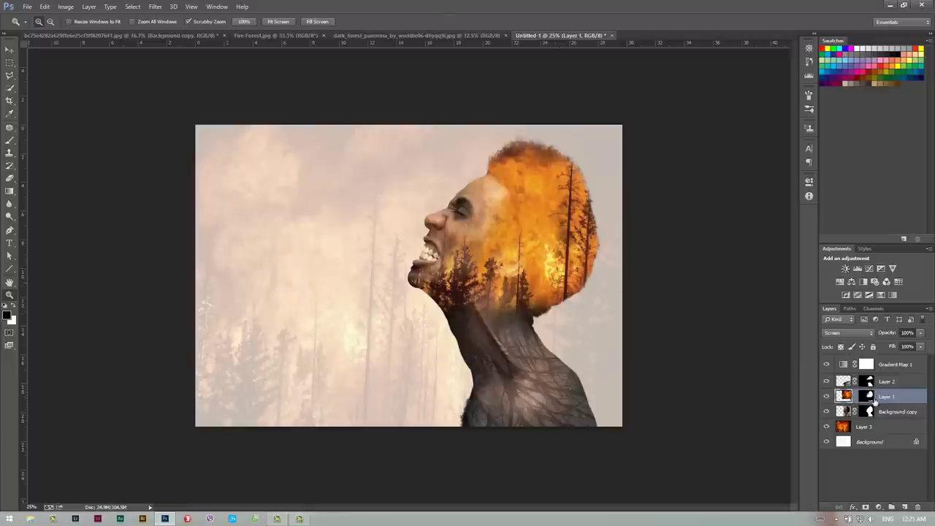
# Step: Load the silhouette selection and paint white on Layer 1's mask across the neck
pyautogui.keyDown('ctrl'); pyautogui.click(866, 411); pyautogui.keyUp('ctrl')
pyautogui.click(866, 396)
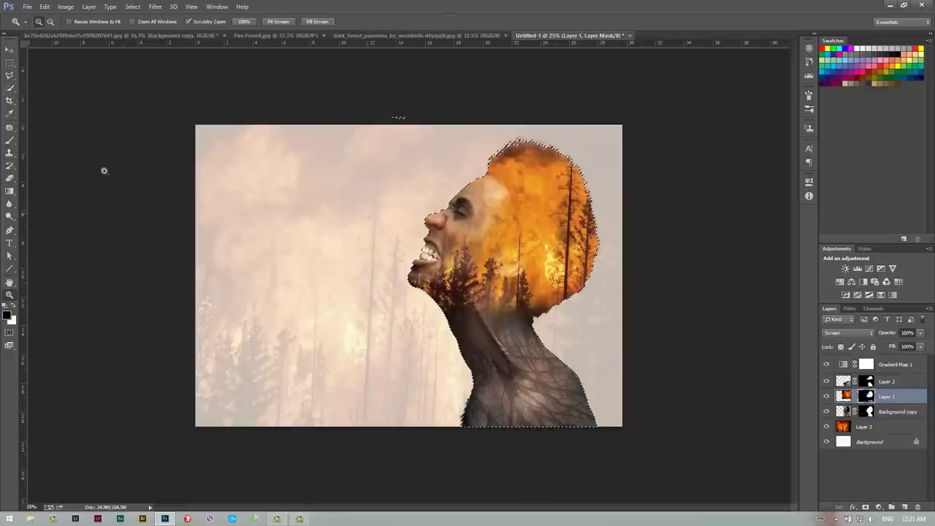
pyautogui.click(9, 140)
pyautogui.press('x')
pyautogui.moveTo(403, 292)
pyautogui.mouseDown()
pyautogui.moveTo(460, 314)
pyautogui.moveTo(467, 329)
pyautogui.moveTo(511, 322)
pyautogui.mouseUp()
pyautogui.moveTo(439, 307); pyautogui.dragTo(490, 336)
# Step: Fade the fire out over the neck with a 75% opacity, 60% flow black brush, then deselect
pyautogui.press('x')
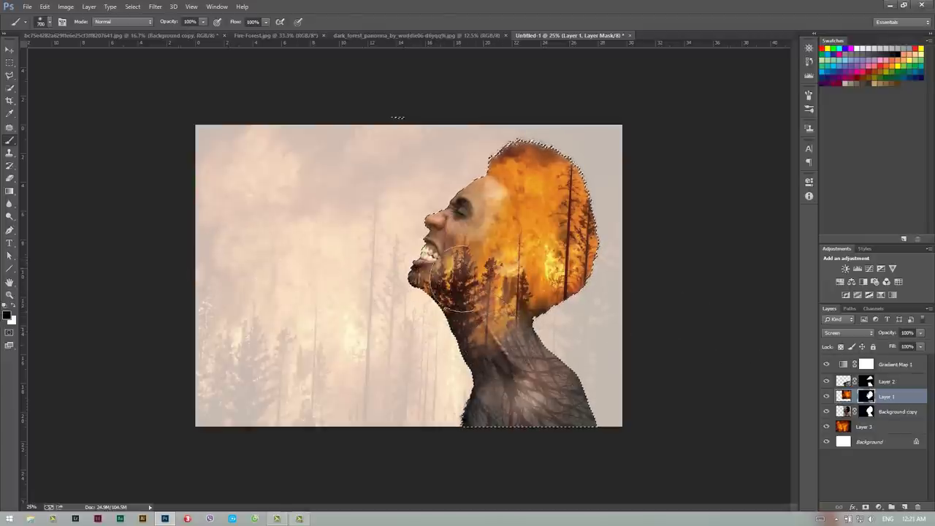
pyautogui.press('7')
pyautogui.press('5')
pyautogui.hotkey('shift', '6')
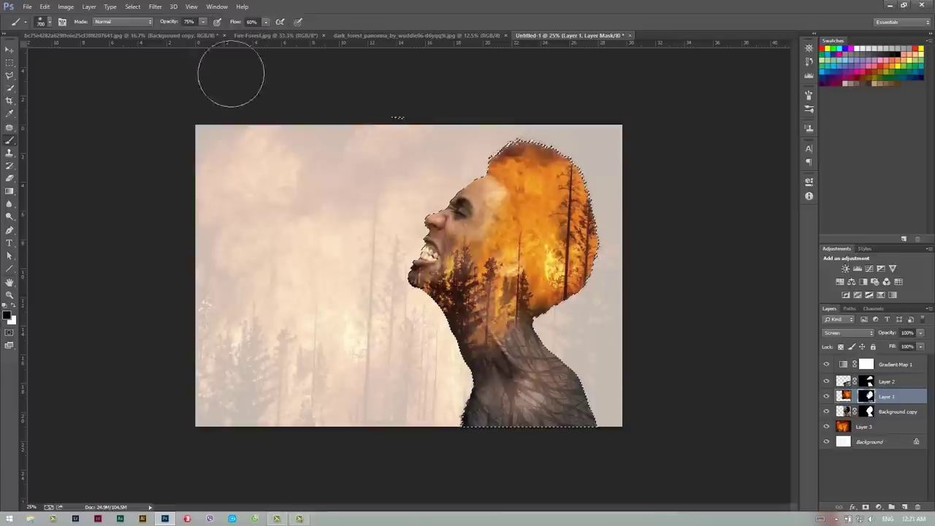
pyautogui.moveTo(484, 333); pyautogui.dragTo(479, 343)
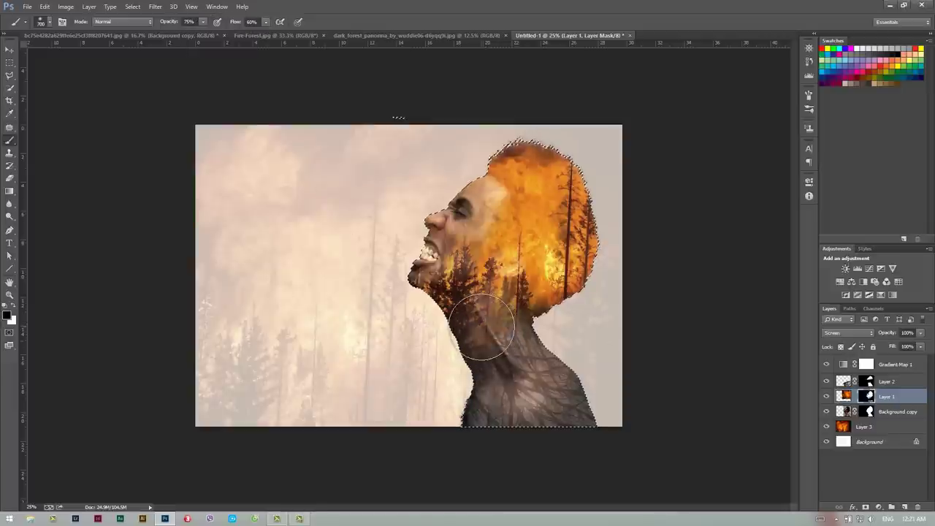
pyautogui.hotkey('ctrl', 'd')
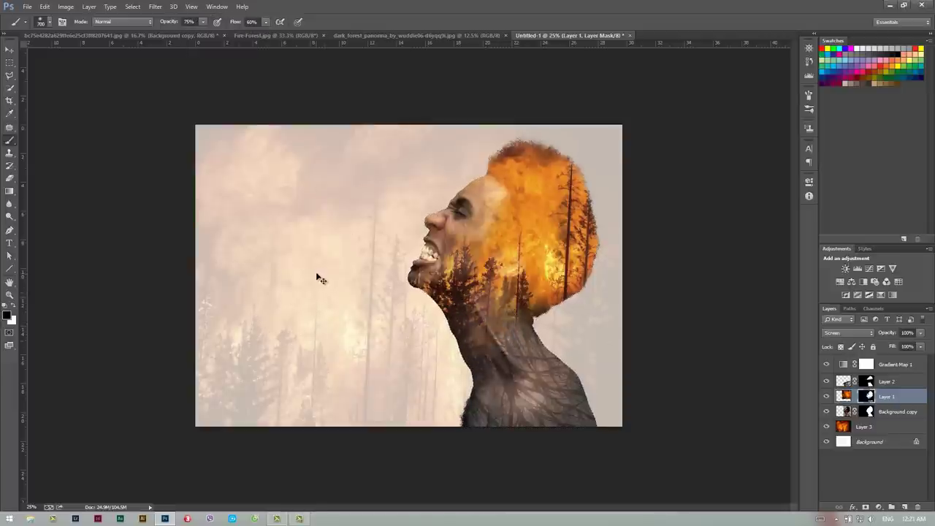
pyautogui.press('z')
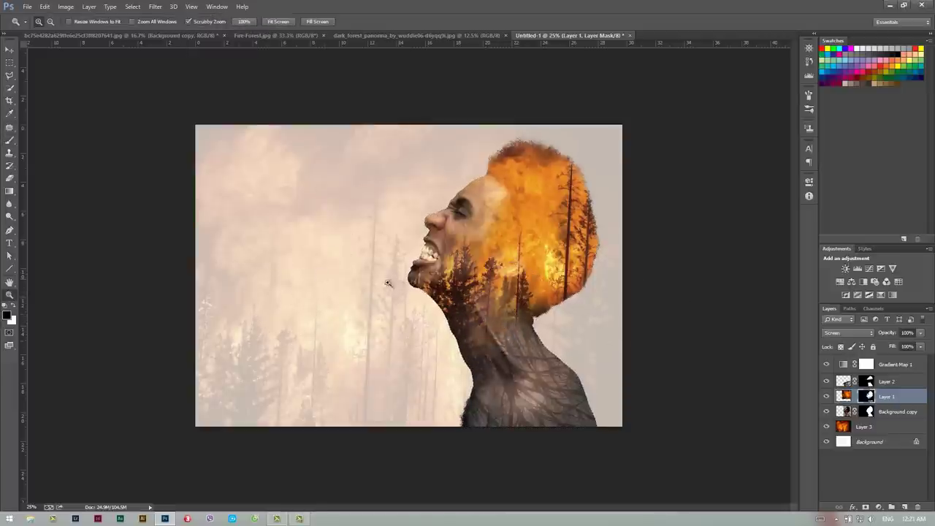
pyautogui.moveTo(388, 283); pyautogui.dragTo(396, 286)
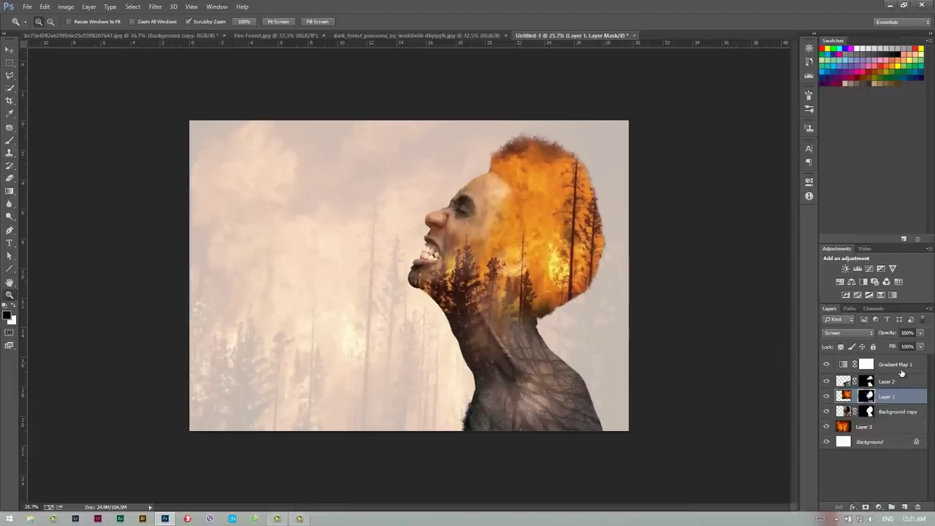
# Step: Review Gradient Map 1's sepia-blue gradient without changes and raise the layer's opacity from 25% to 51%
pyautogui.click(899, 365)
pyautogui.doubleClick(843, 363)
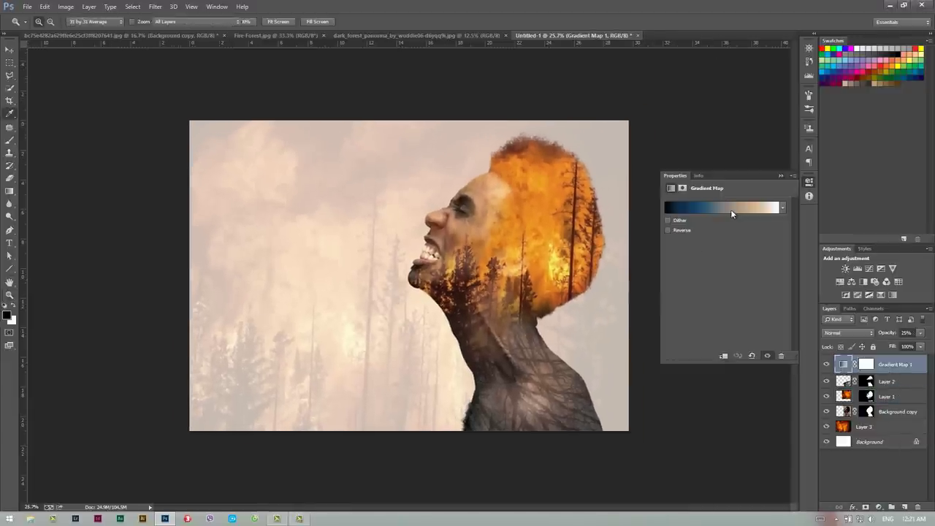
pyautogui.click(731, 209)
pyautogui.click(766, 102)
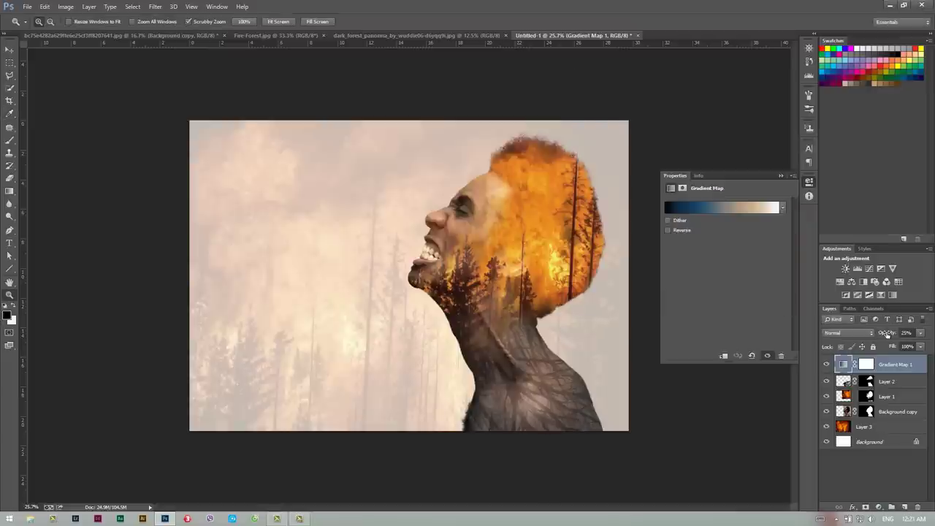
pyautogui.moveTo(886, 333); pyautogui.dragTo(898, 343)
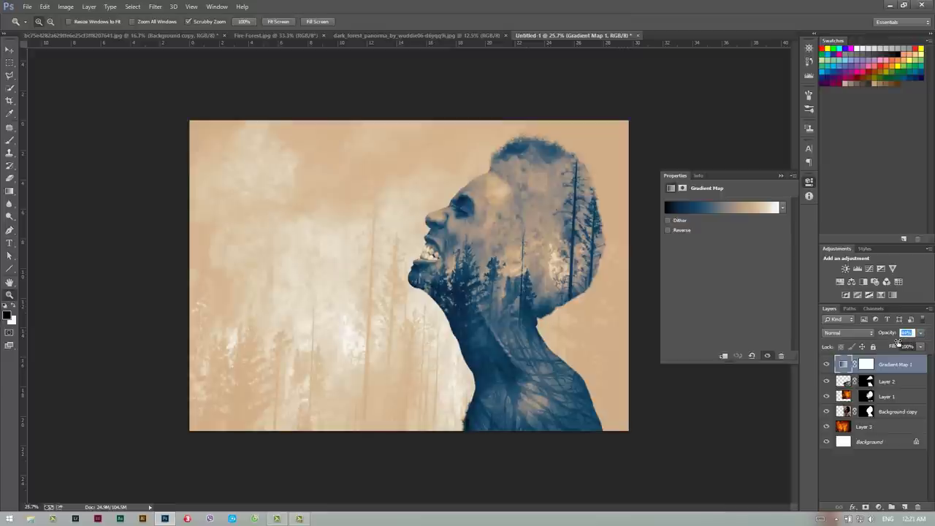
pyautogui.hotkey('ctrl', 'z')
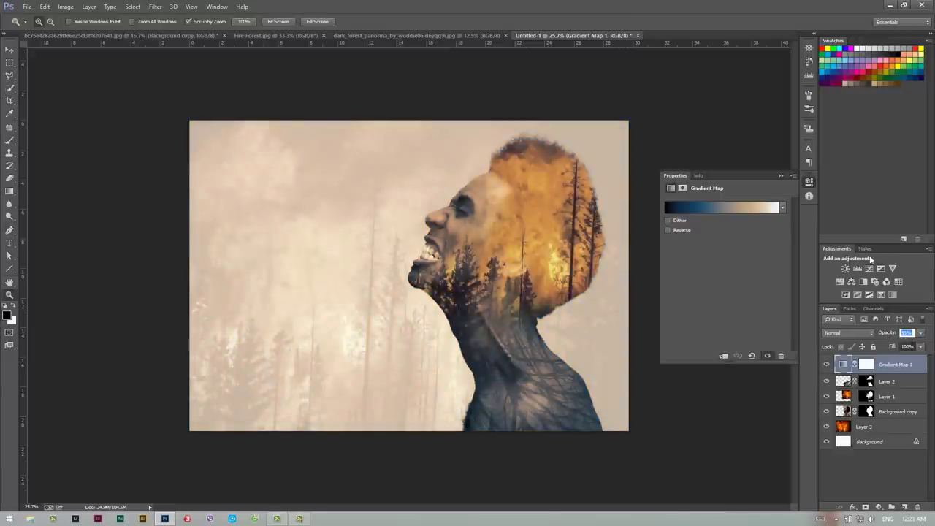
pyautogui.click(781, 175)
pyautogui.keyDown('alt'); pyautogui.click(413, 301); pyautogui.keyUp('alt')
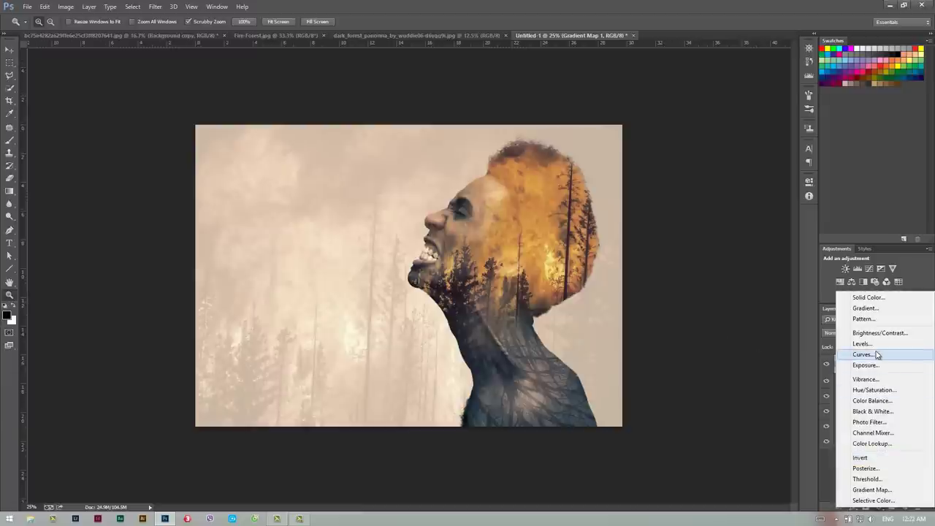
# Step: Add a Curves 1 adjustment, lifting a midtone point to input 74/output 92 and pulling a shadow point down
pyautogui.click(876, 354)
pyautogui.moveTo(748, 266); pyautogui.dragTo(748, 253)
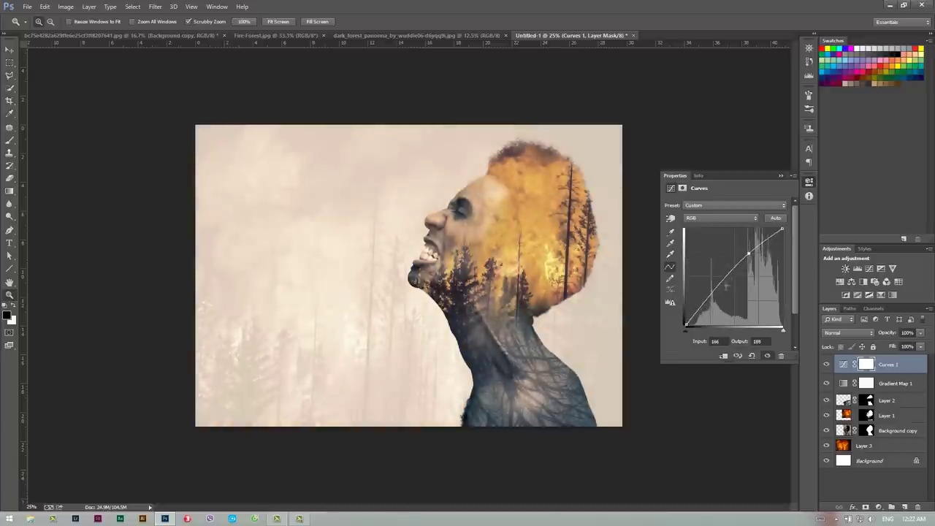
pyautogui.moveTo(722, 284)
pyautogui.mouseDown()
pyautogui.moveTo(723, 296)
pyautogui.moveTo(715, 292)
pyautogui.mouseUp()
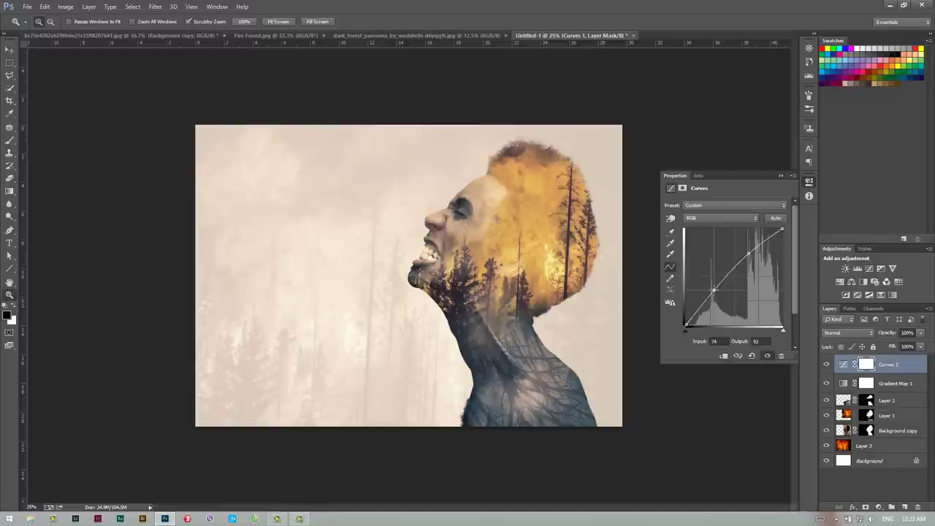
pyautogui.click(781, 176)
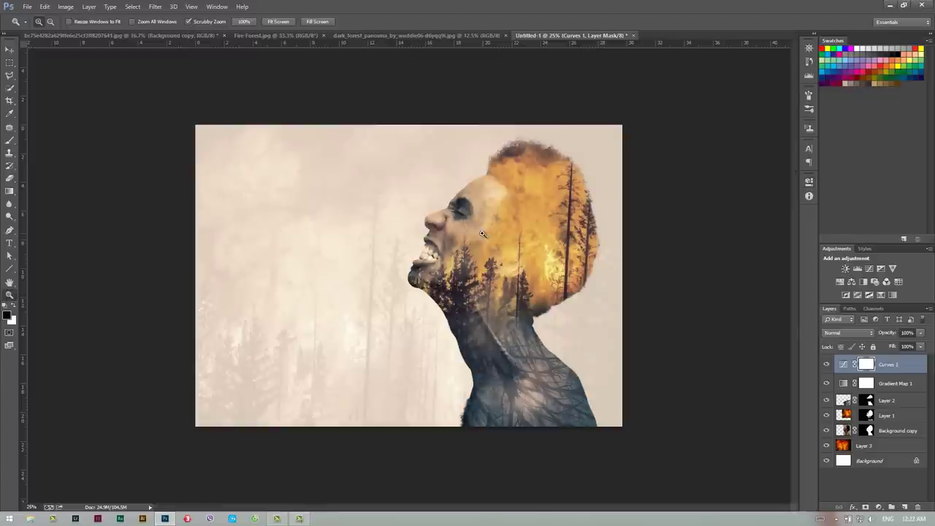
pyautogui.hotkey('ctrl', '-')
pyautogui.hotkey('ctrl', '-')
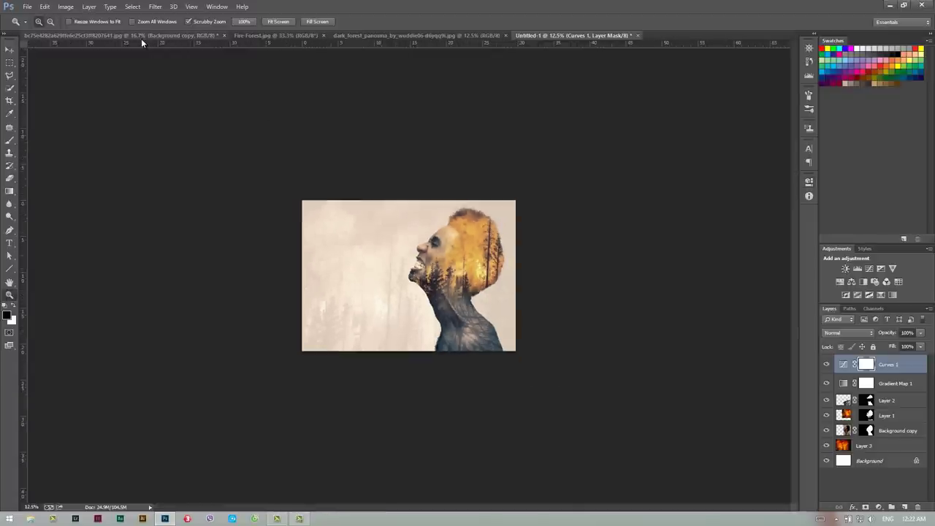
pyautogui.click(141, 35)
pyautogui.click(562, 36)
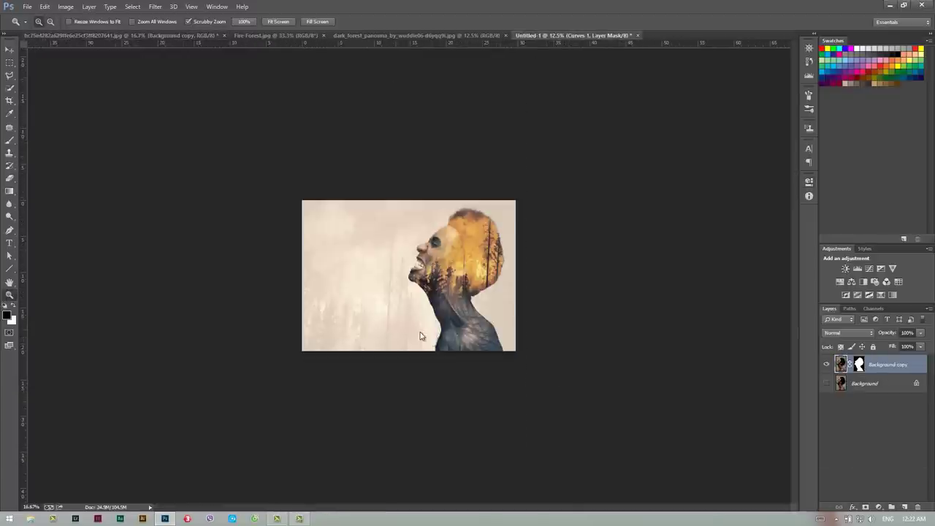
pyautogui.hotkey('ctrl', '+')
pyautogui.hotkey('ctrl', '+')
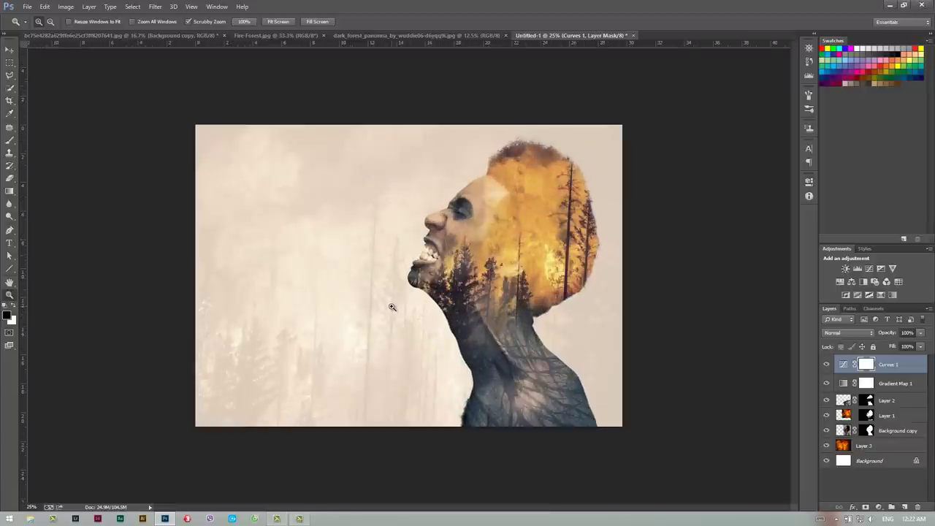